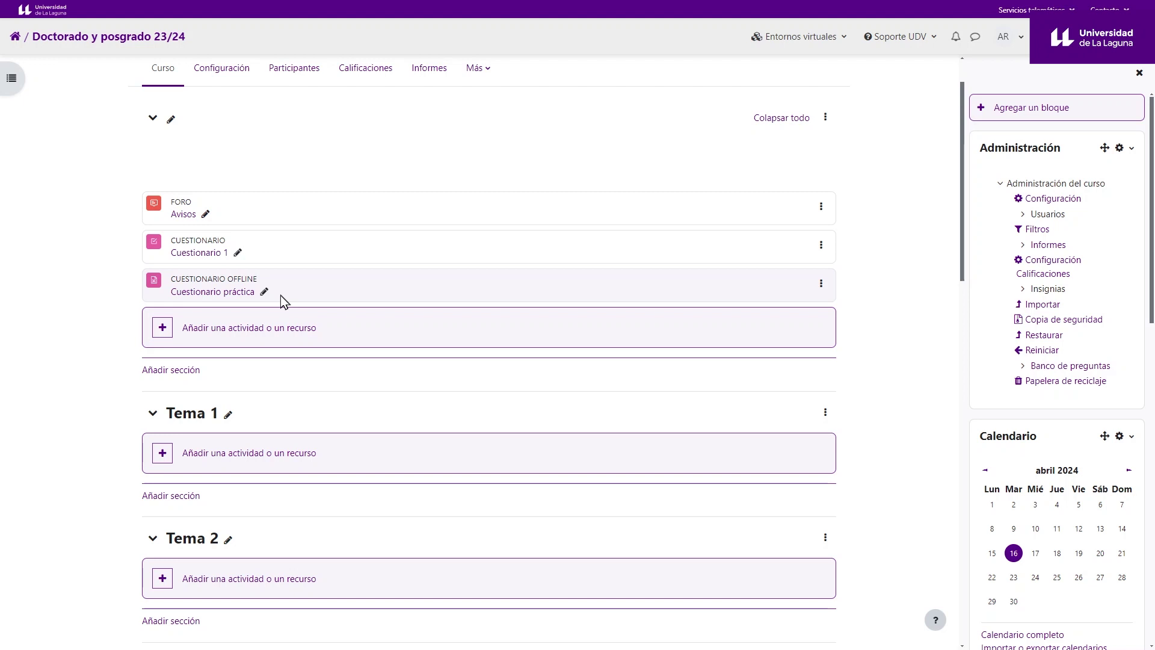
- Add a Cuestionario offline activity to the course's first section and name it "Cuestionario 2"
left_click(262, 335)
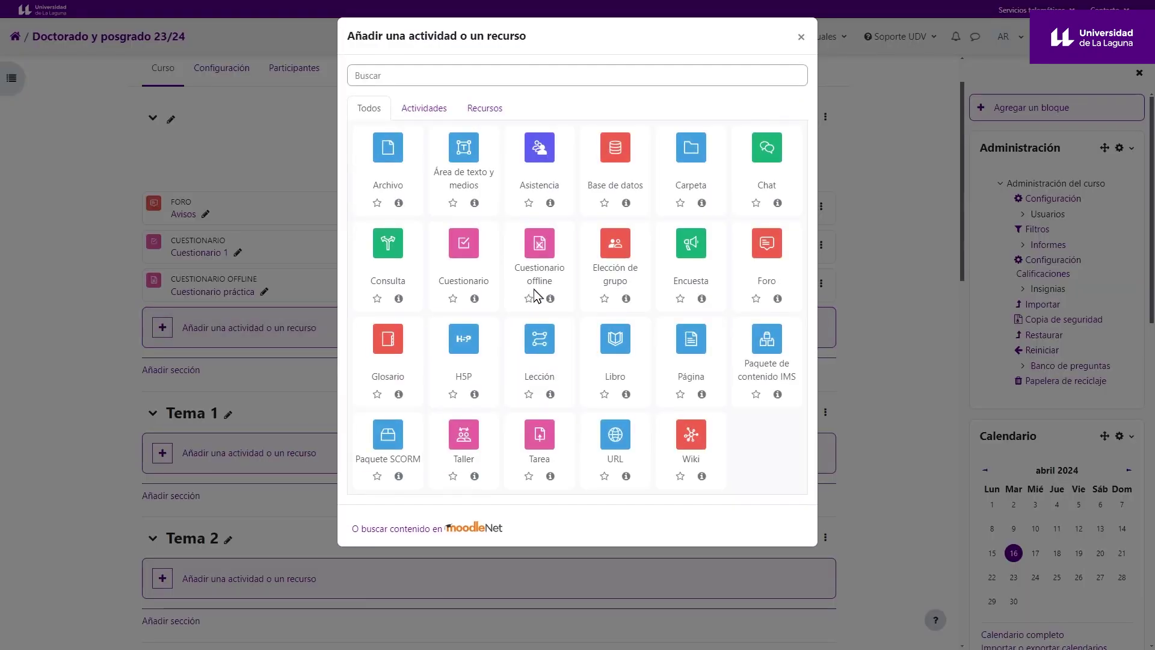
left_click(533, 290)
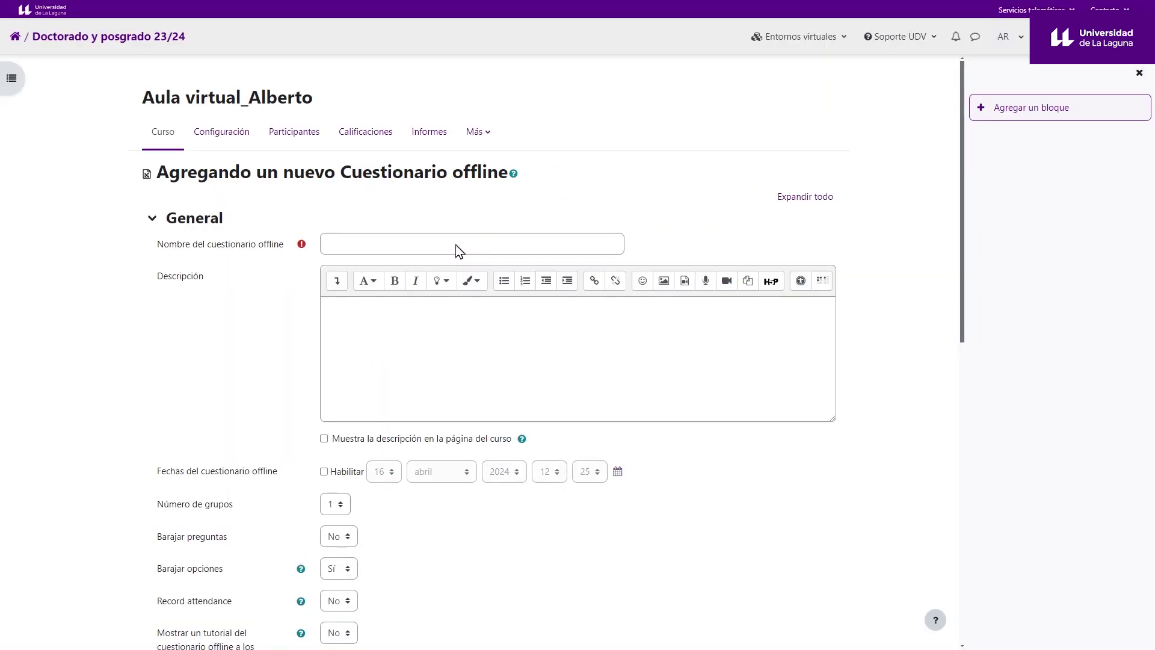
type("Cue")
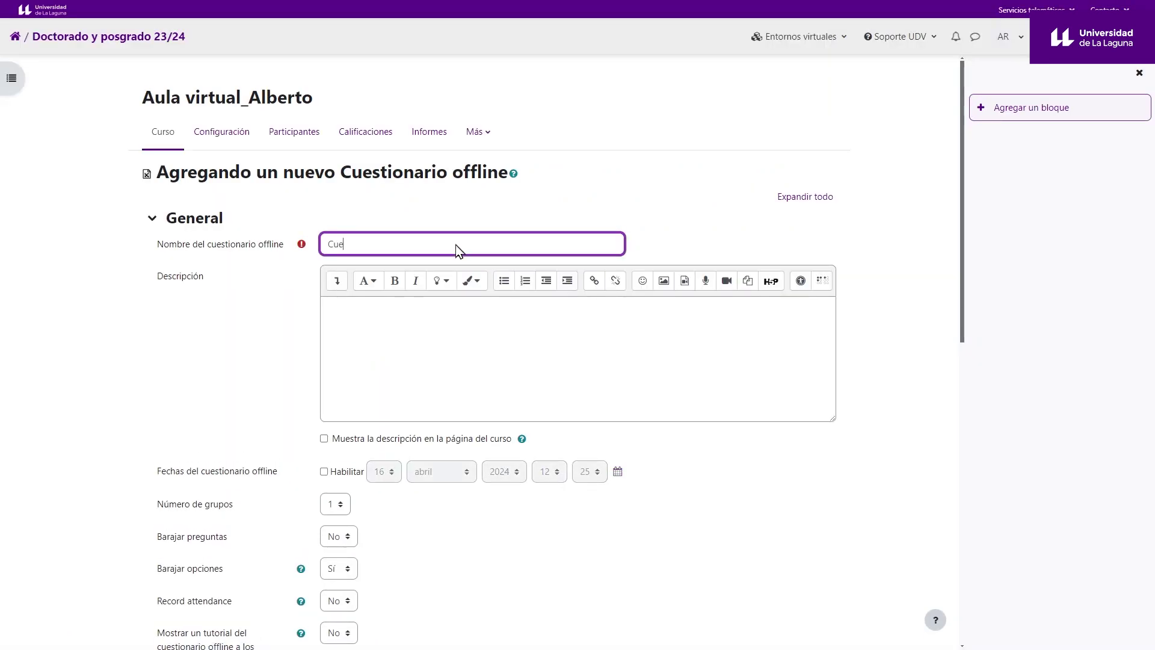
type("stionario 2")
left_click(402, 341)
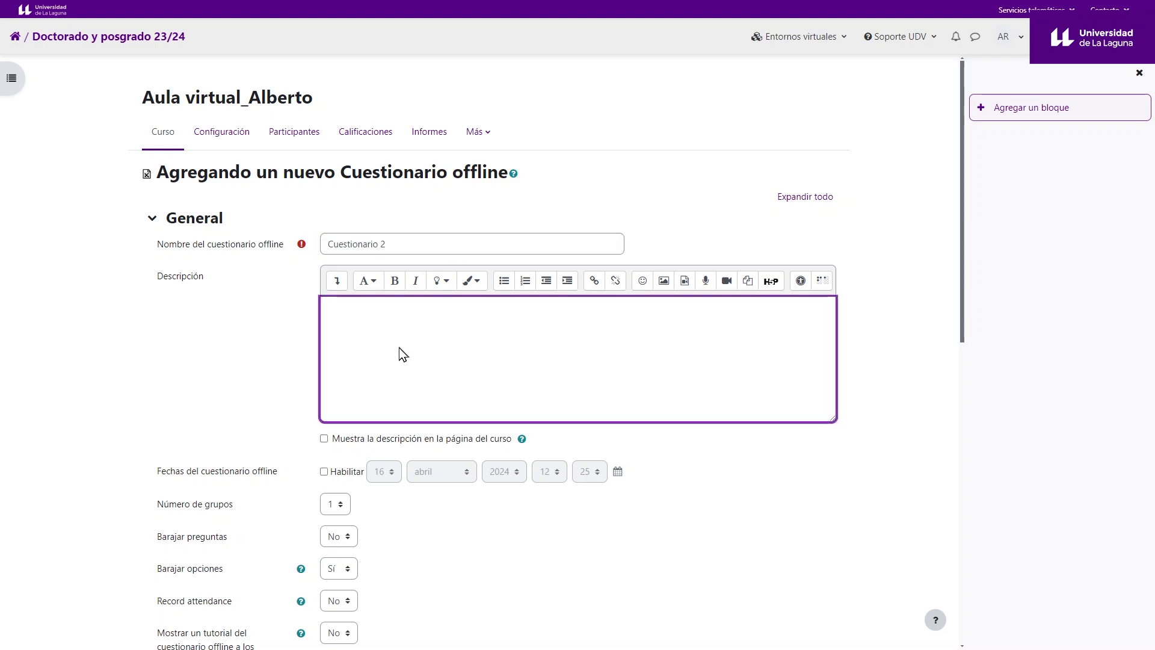
- Set Número de grupos to 2 in the general settings of the offline quiz
left_click_drag(156, 471, 328, 473)
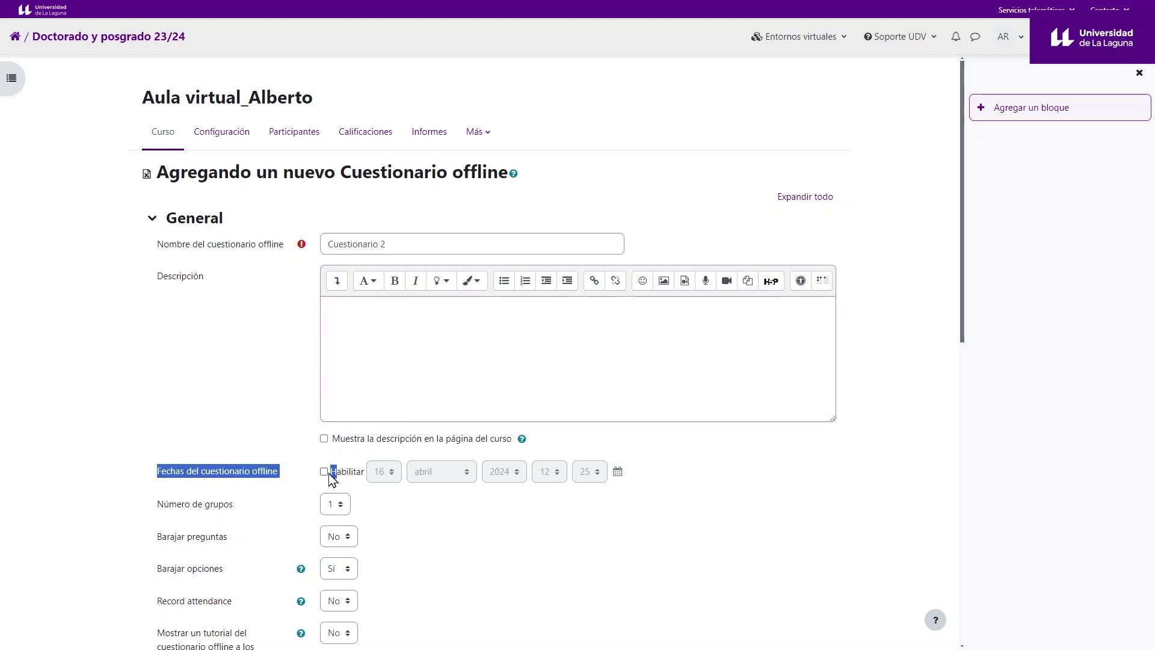
scroll(295, 448, "down", 1)
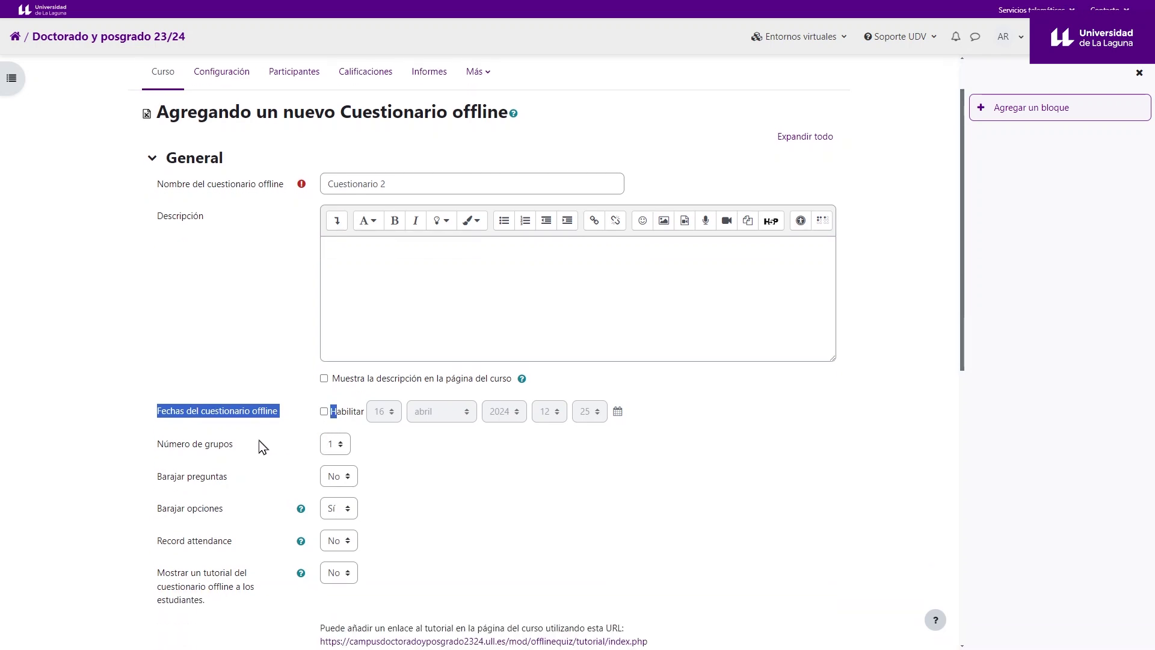
scroll(258, 441, "down", 2)
left_click_drag(210, 335, 208, 324)
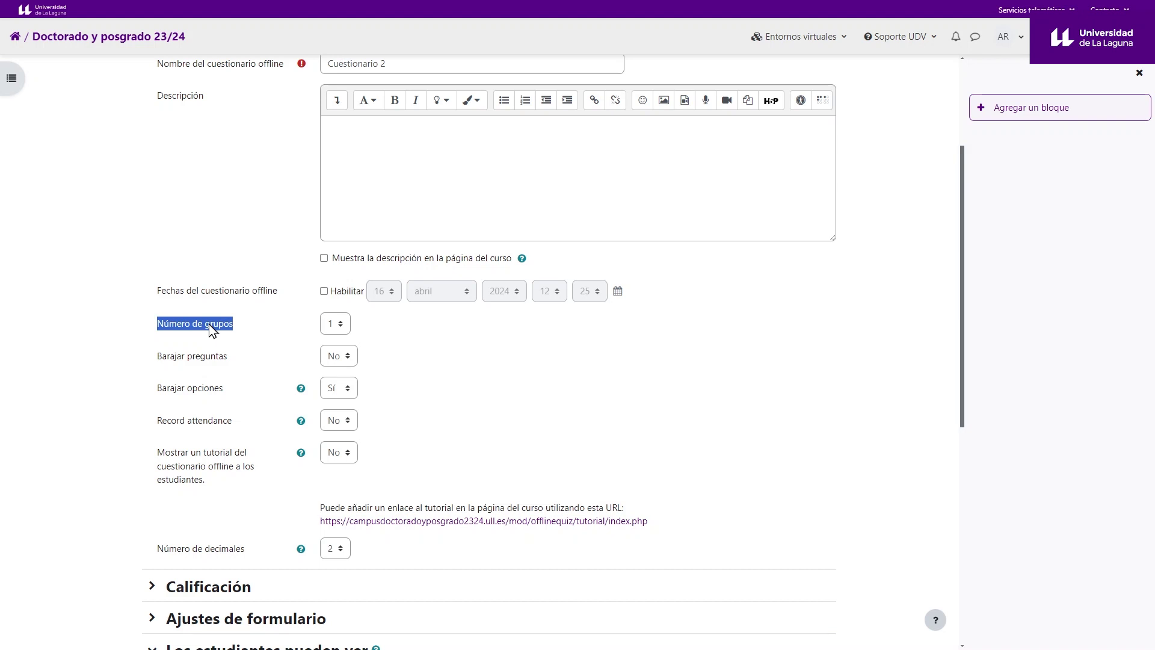
left_click(252, 326)
left_click(328, 328)
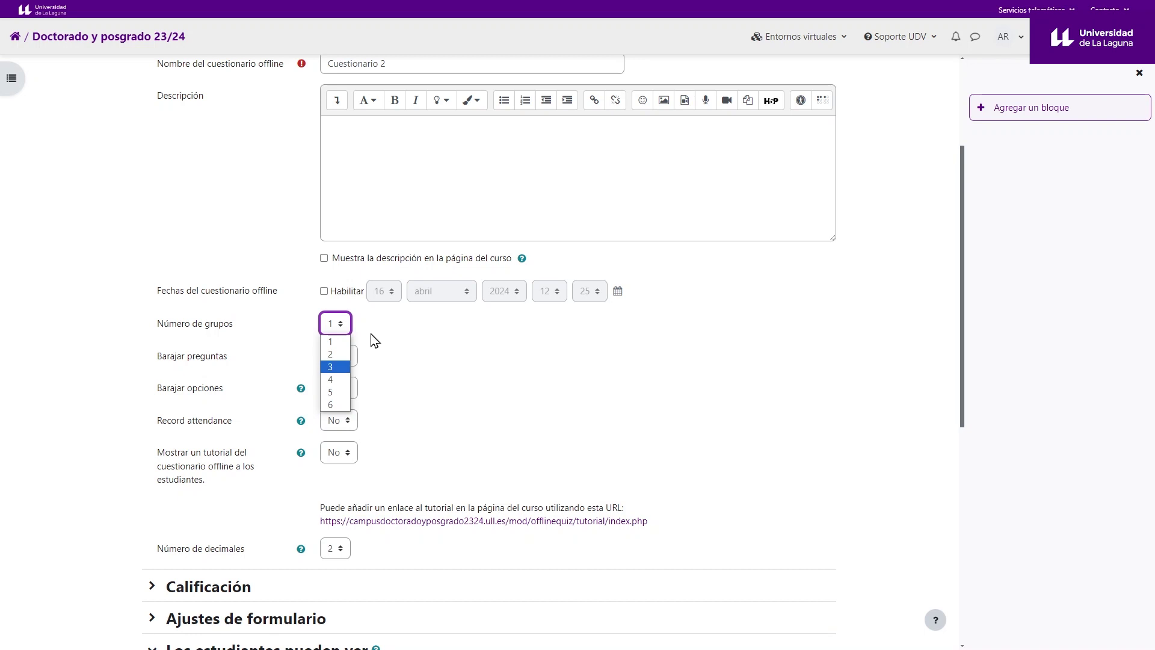
left_click(334, 354)
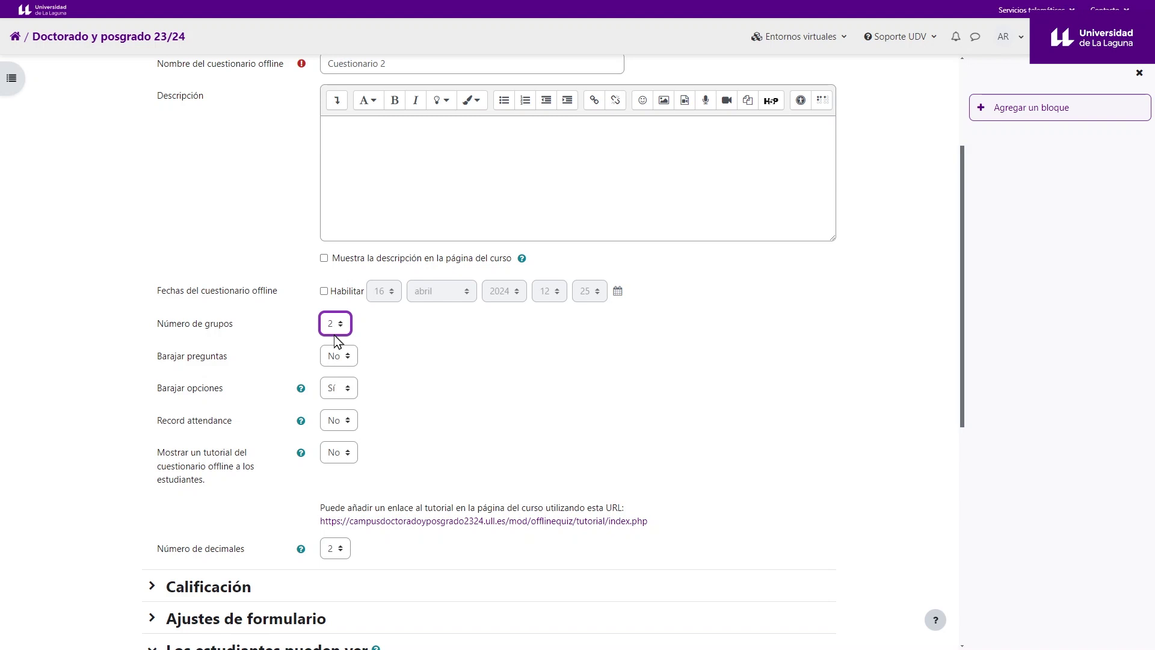
- Turn on question shuffling by setting Barajar preguntas to Sí
triple_click(191, 357)
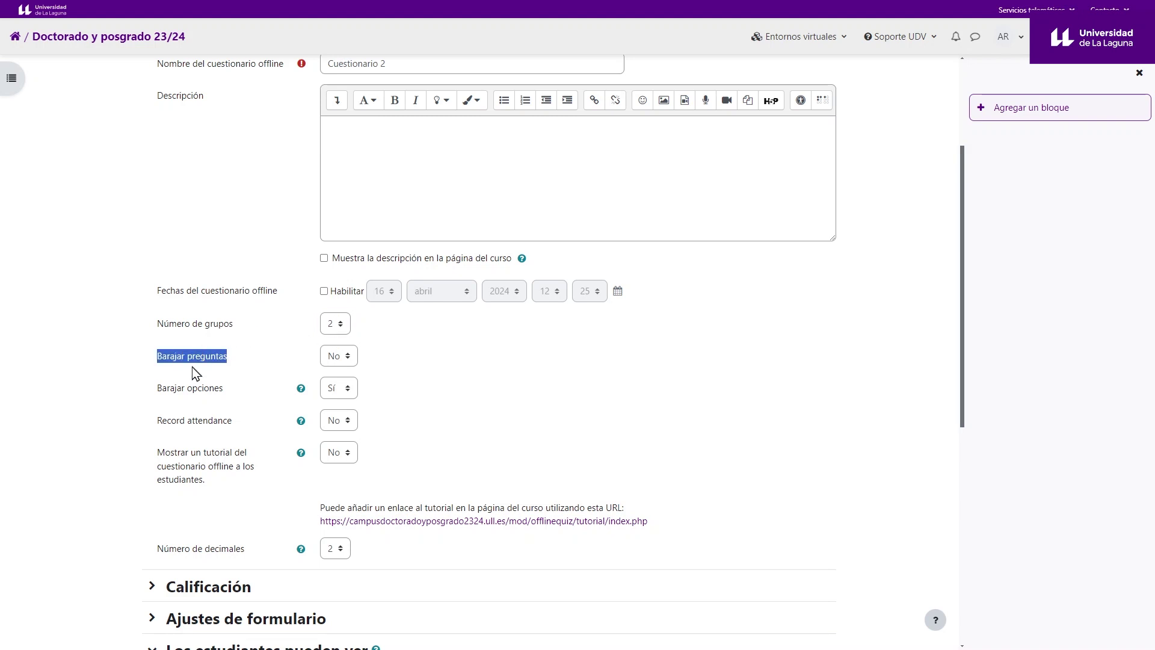
triple_click(187, 388)
left_click(340, 358)
left_click(347, 387)
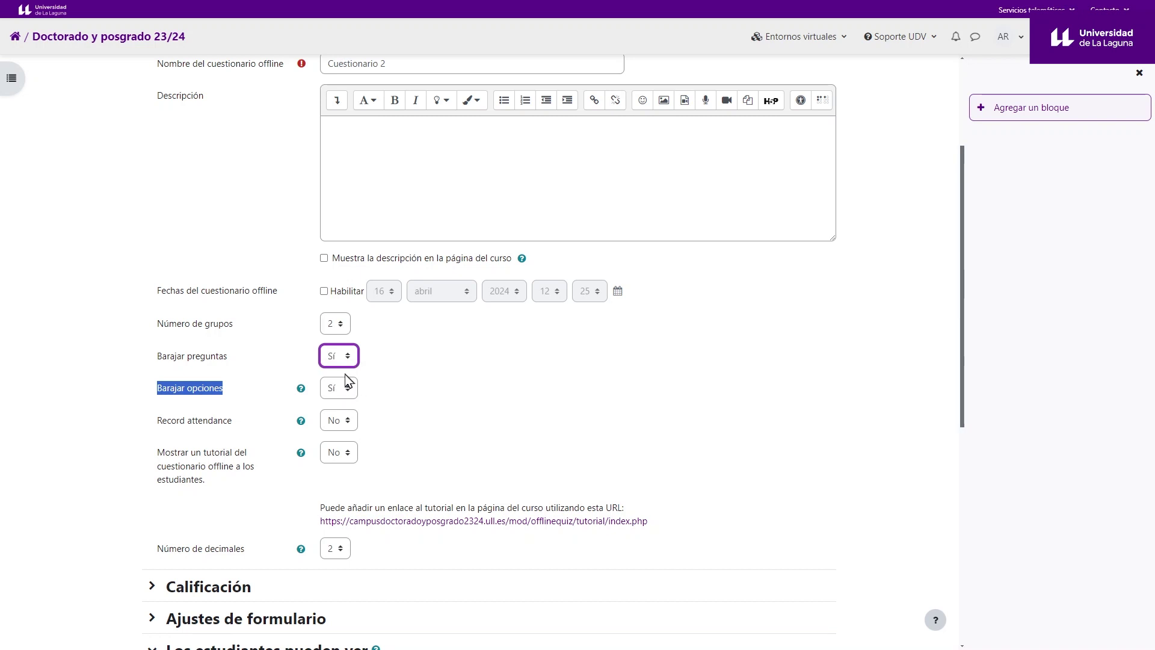
left_click(347, 373)
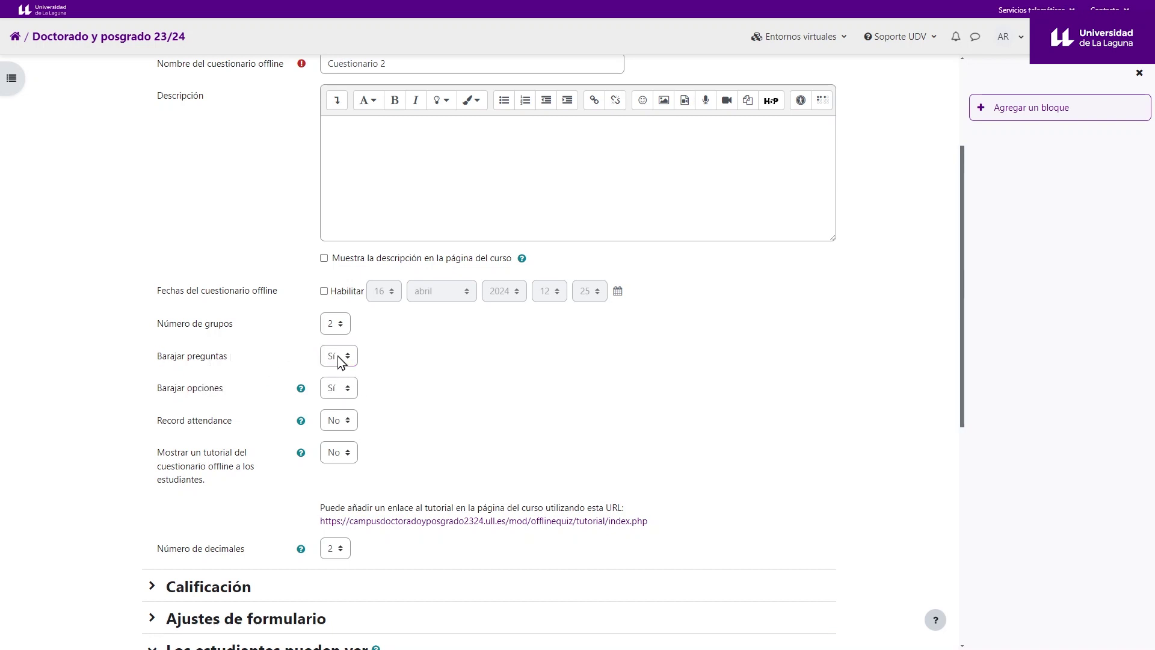
left_click(339, 328)
left_click(339, 331)
- Review the question and option shuffling, attendance recording and student tutorial settings in the General section
left_click_drag(158, 356, 146, 338)
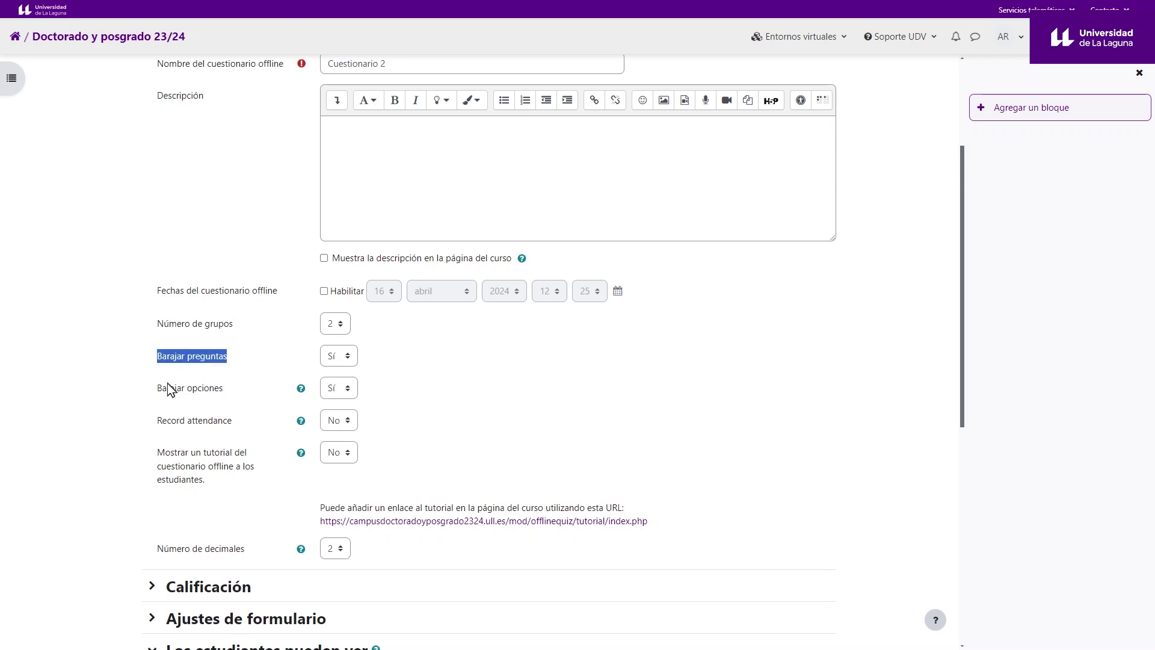
left_click_drag(168, 382, 175, 371)
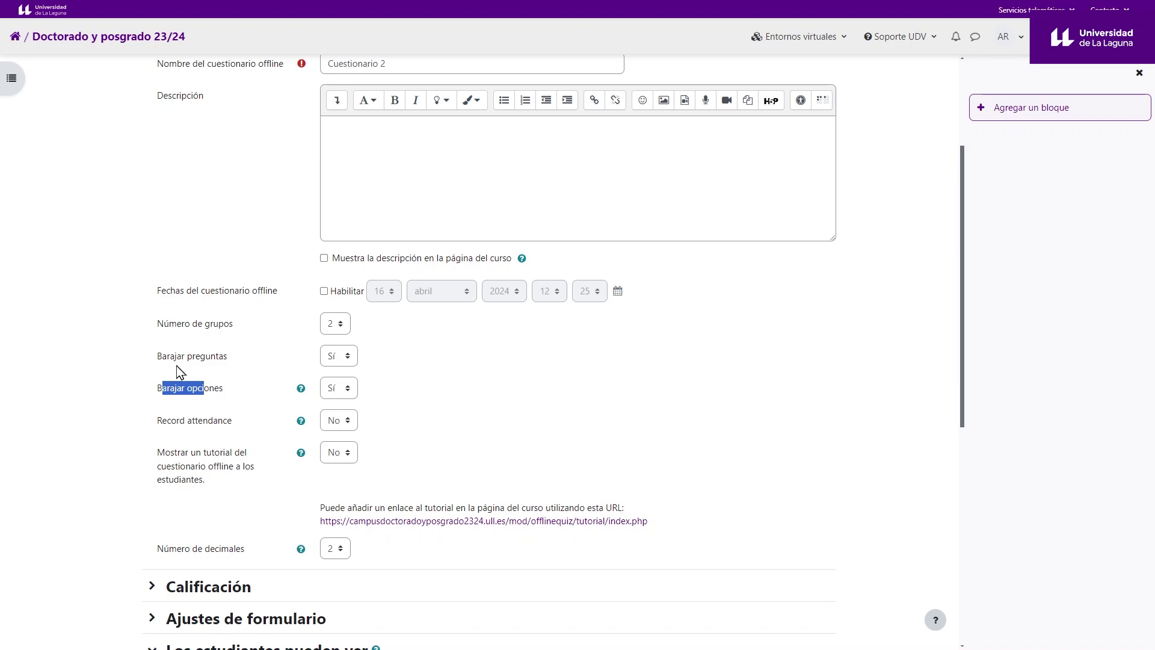
triple_click(171, 422)
triple_click(184, 460)
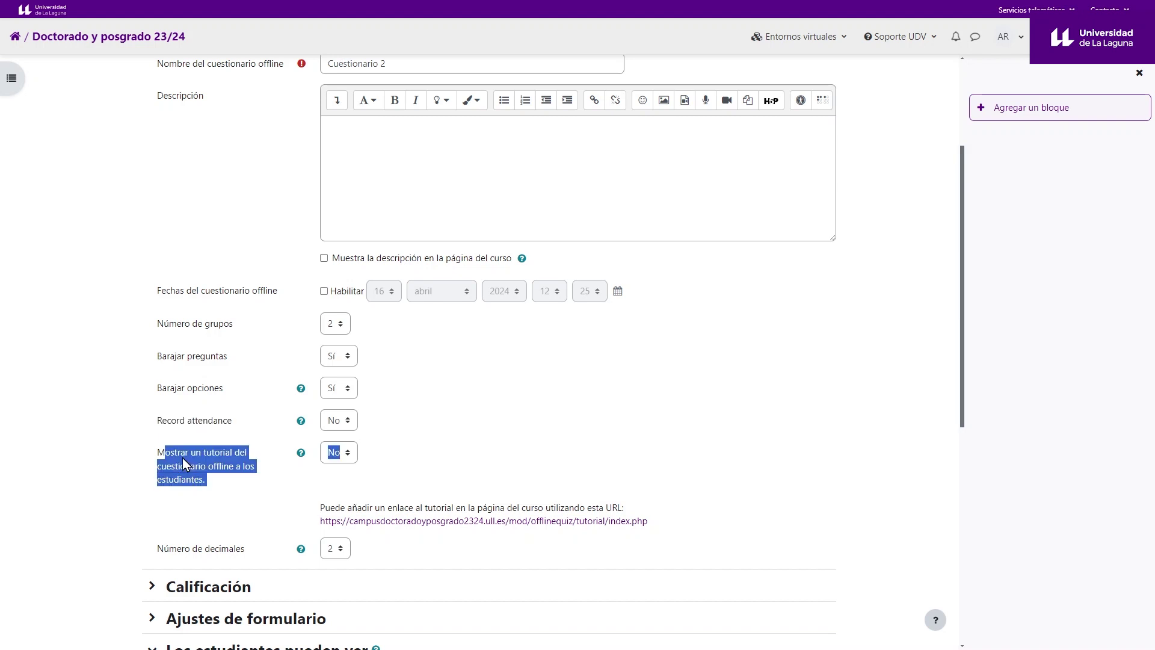
- Expand the Calificación and Ajustes de formulario sections and review their options, including the additional information text
scroll(182, 457, "down", 2)
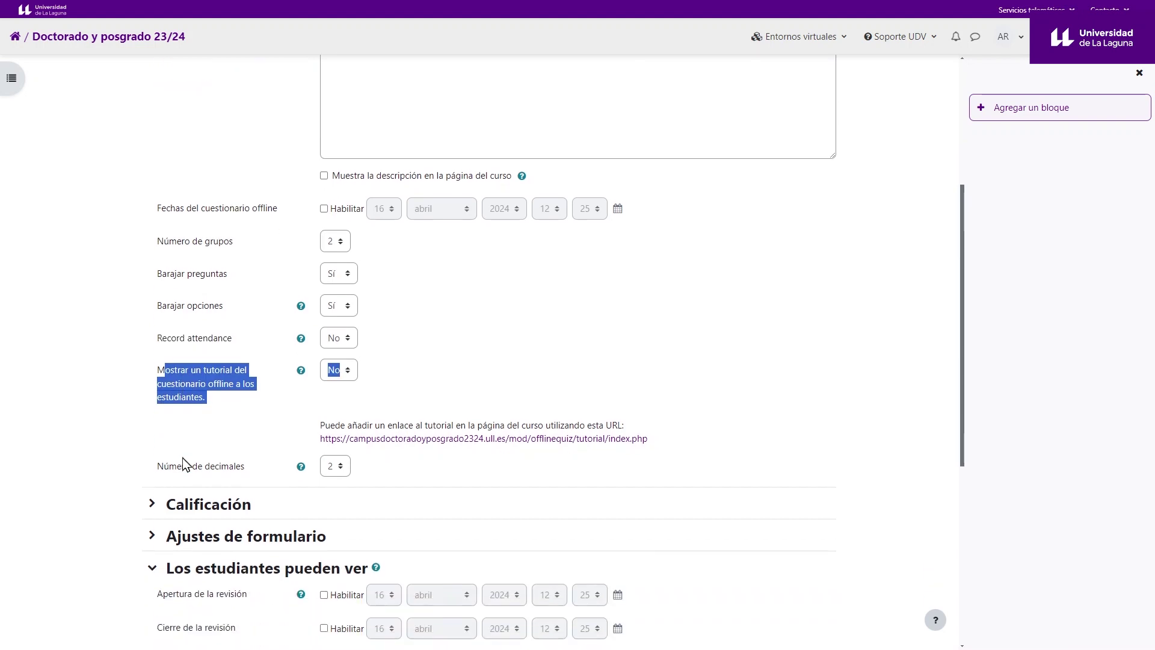
scroll(184, 454, "down", 2)
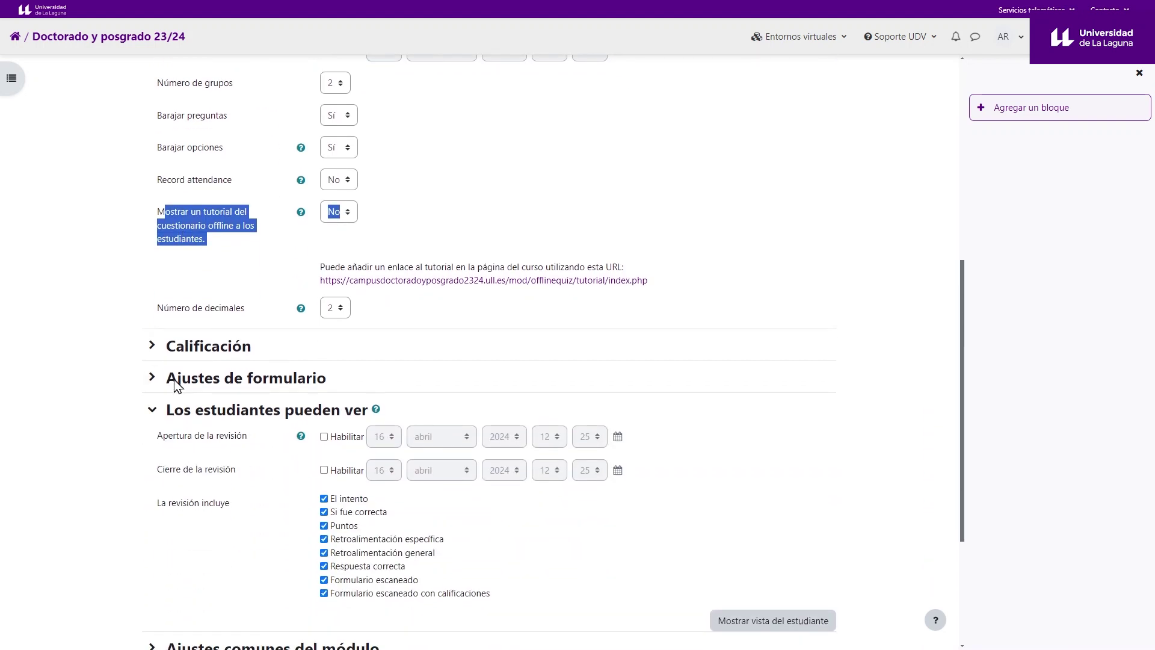
left_click(152, 346)
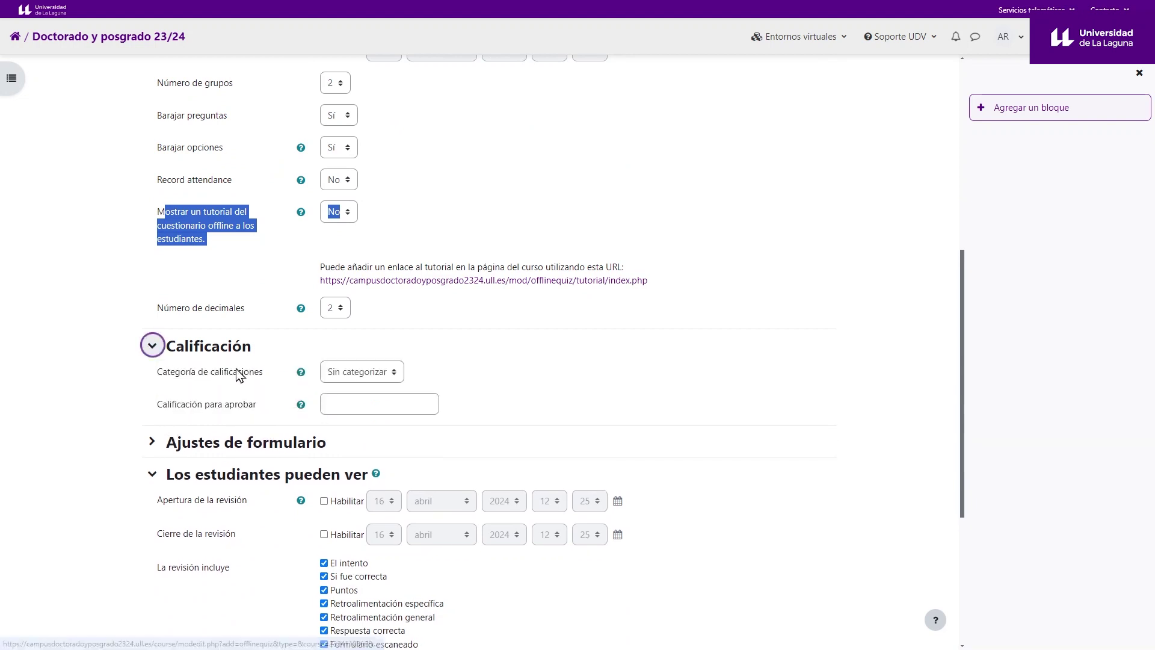
left_click(153, 442)
scroll(154, 442, "down", 3)
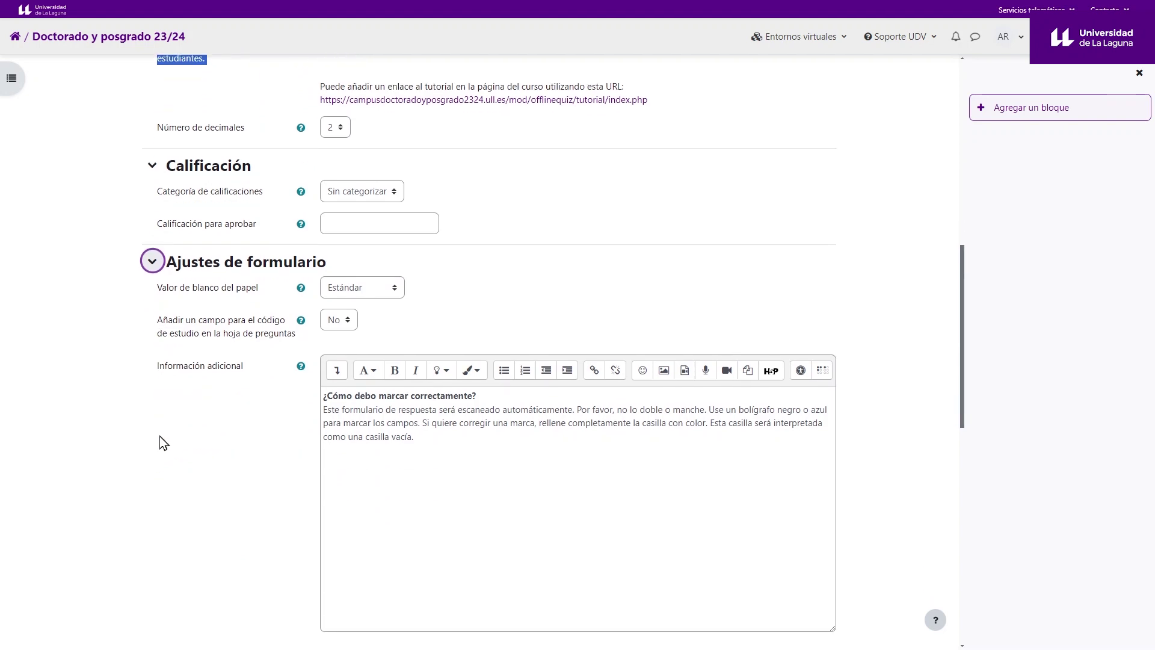
scroll(191, 432, "down", 1)
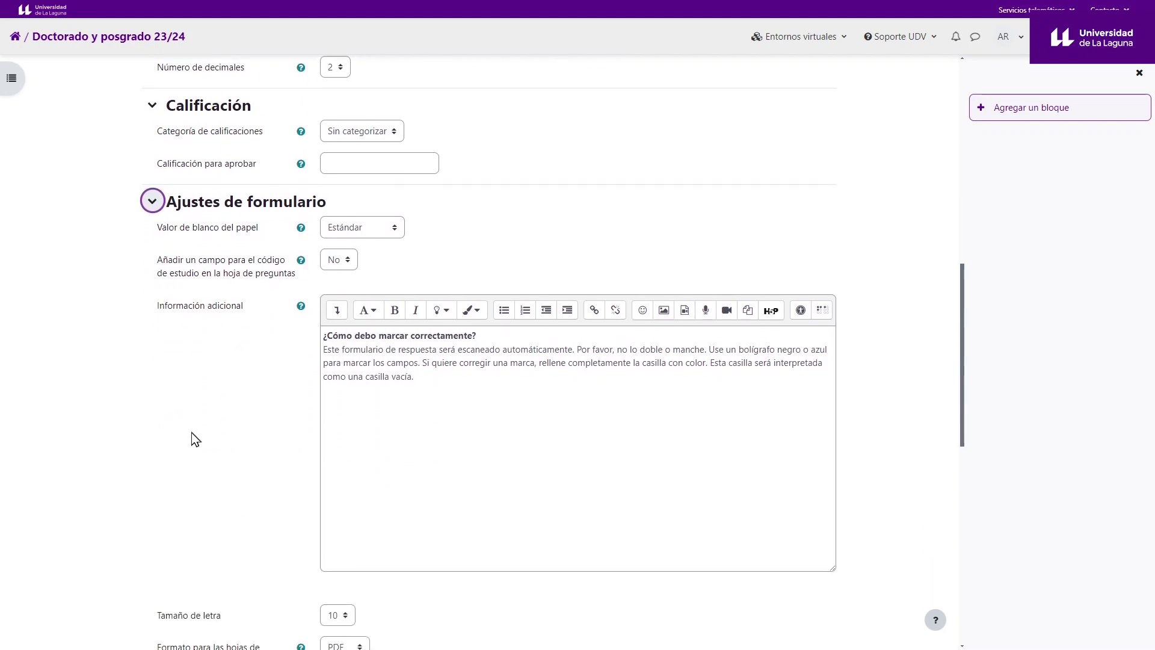
left_click(322, 346)
key("ctrl+a")
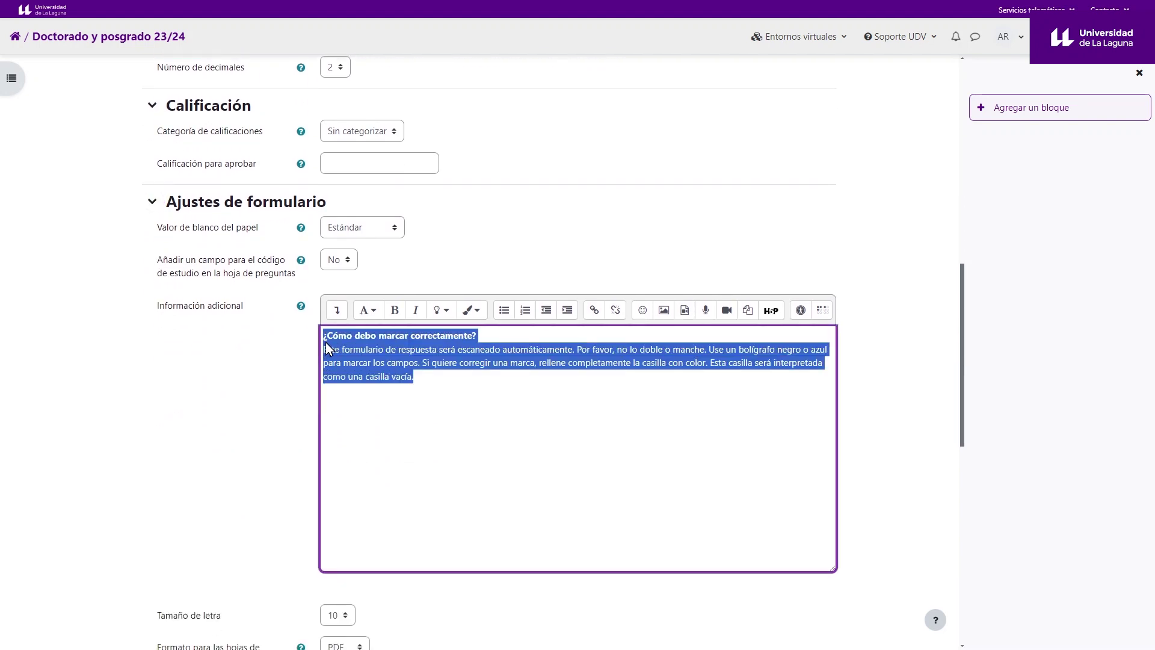
left_click(326, 343)
scroll(239, 391, "down", 2)
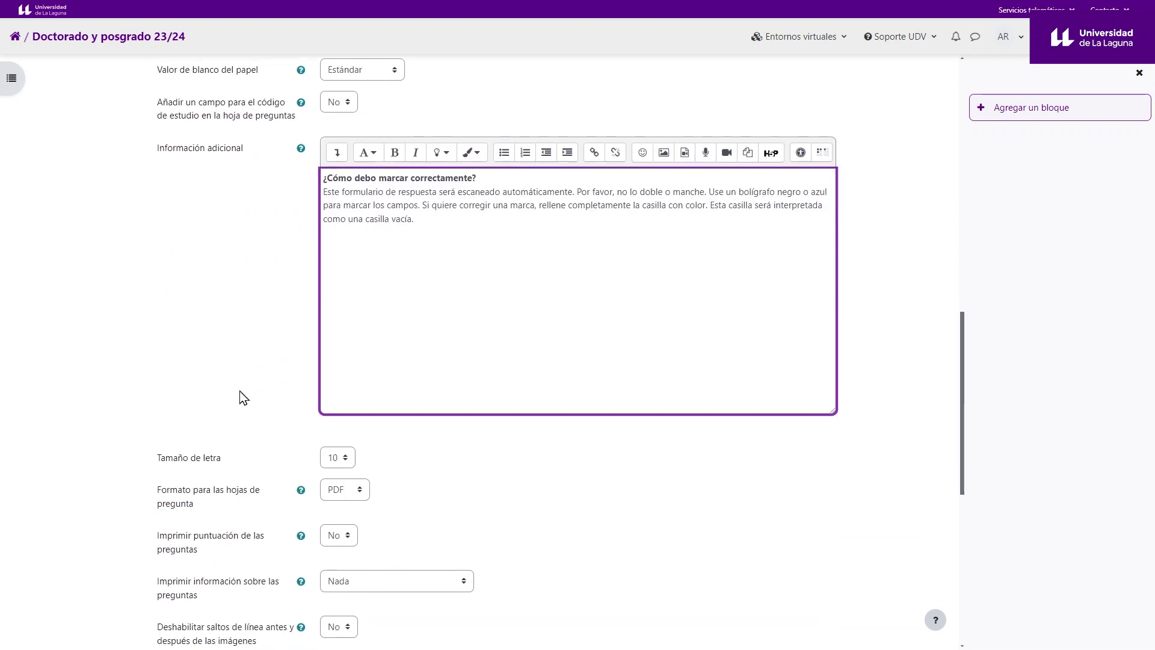
scroll(207, 371, "down", 3)
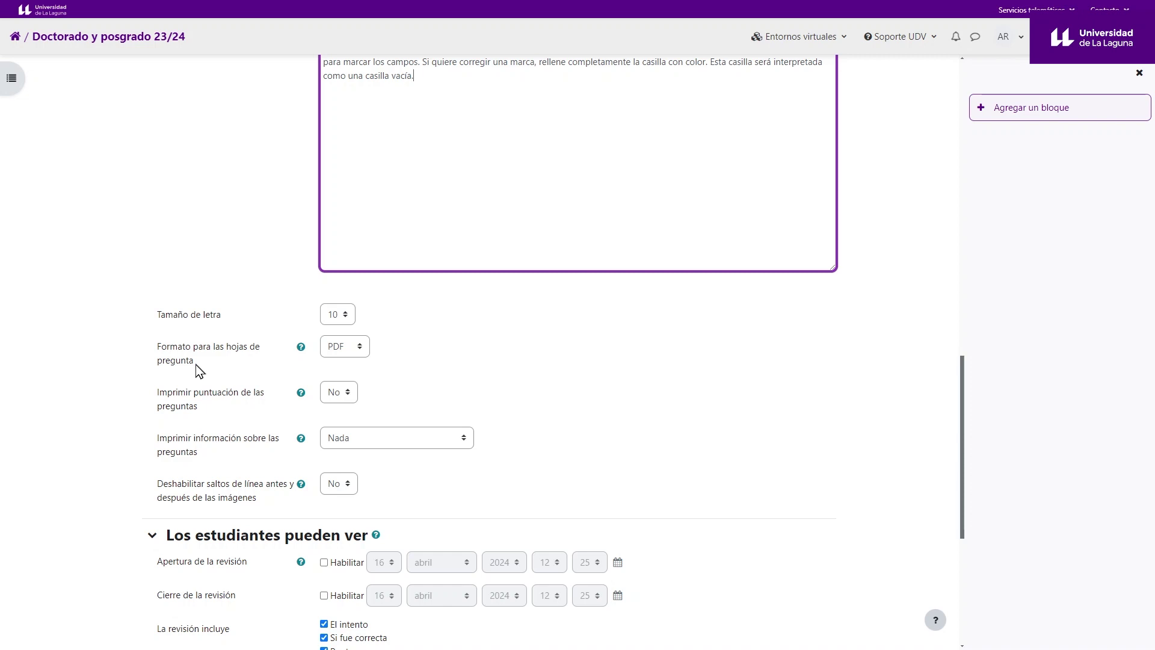
- Enable both the opening and closing dates of the review under Los estudiantes pueden ver
scroll(196, 365, "down", 4)
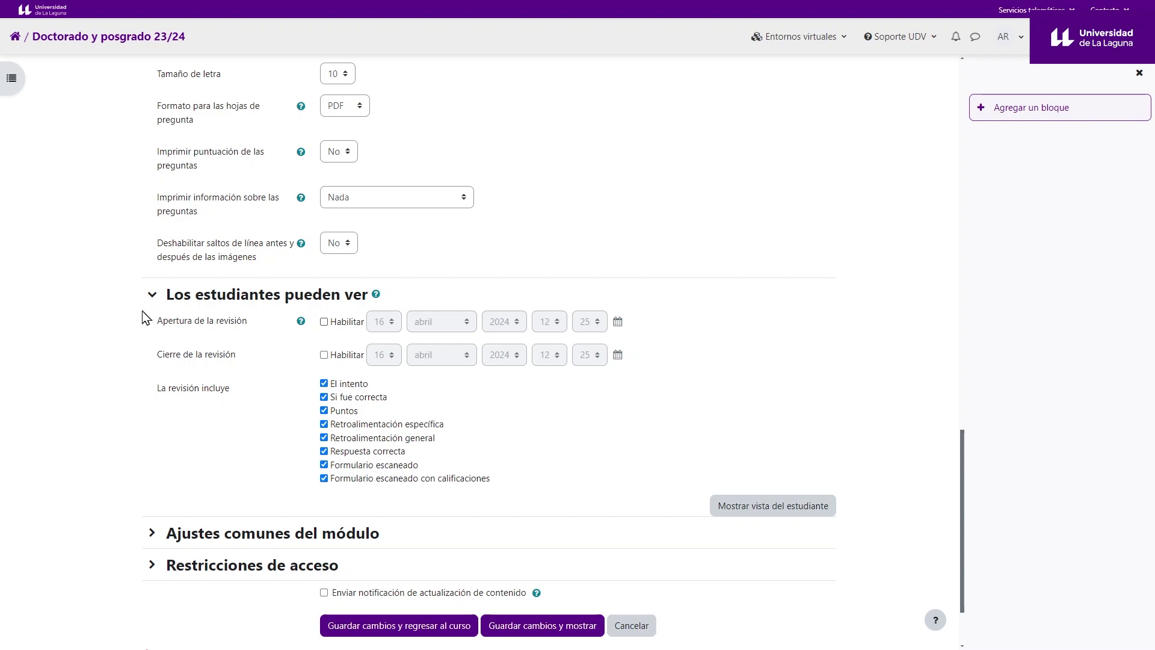
left_click(324, 322)
left_click(324, 354)
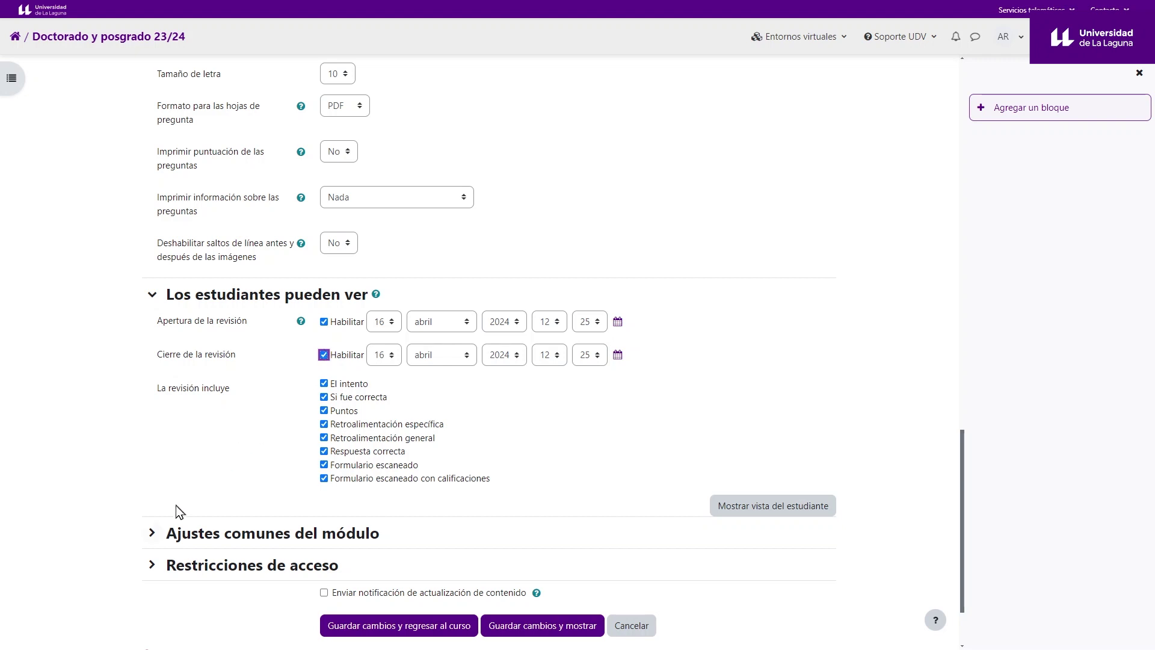
- Check the common module settings and access restrictions, and save the offline quiz so that its page is displayed
left_click(181, 533)
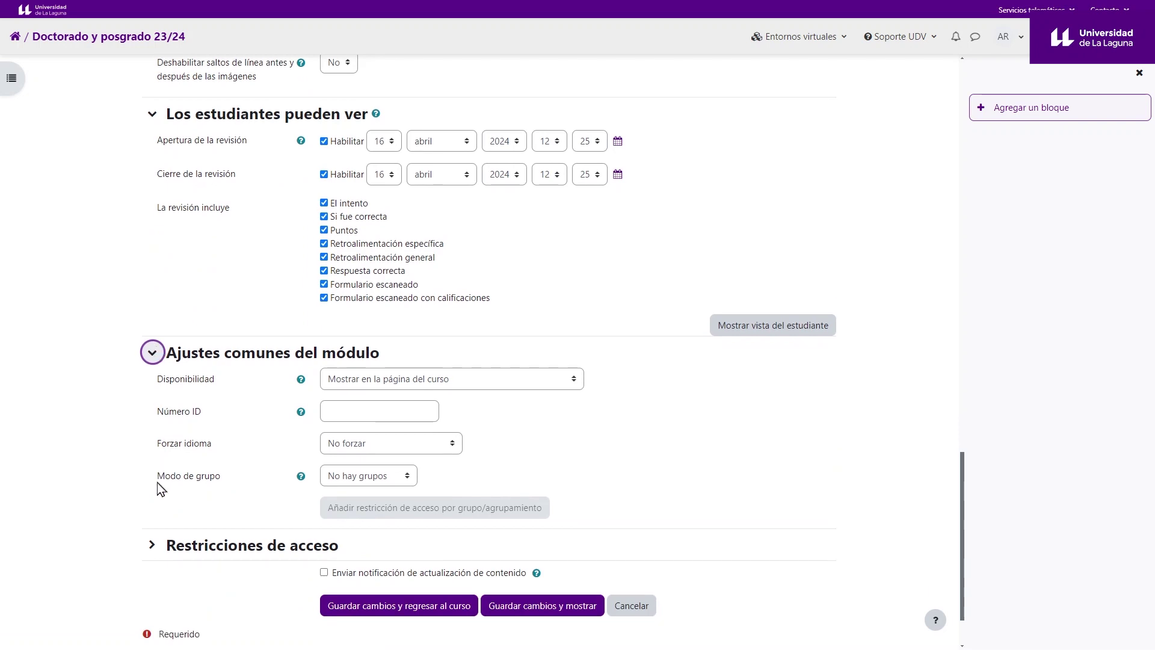
left_click(153, 544)
scroll(159, 544, "down", 3)
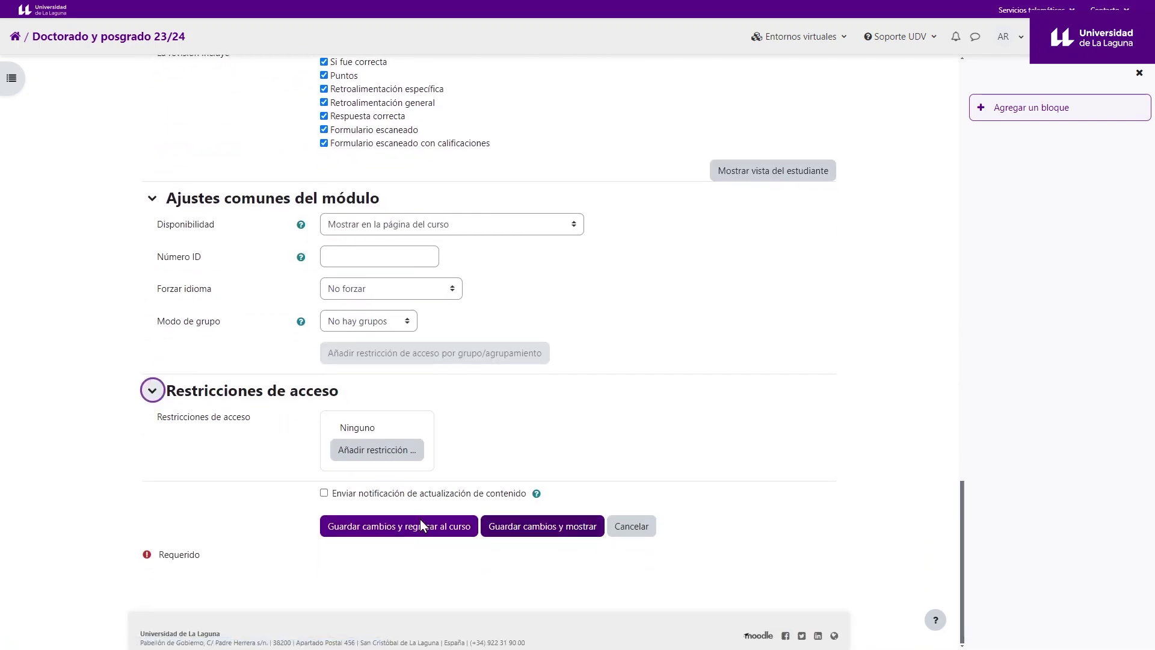
left_click(509, 527)
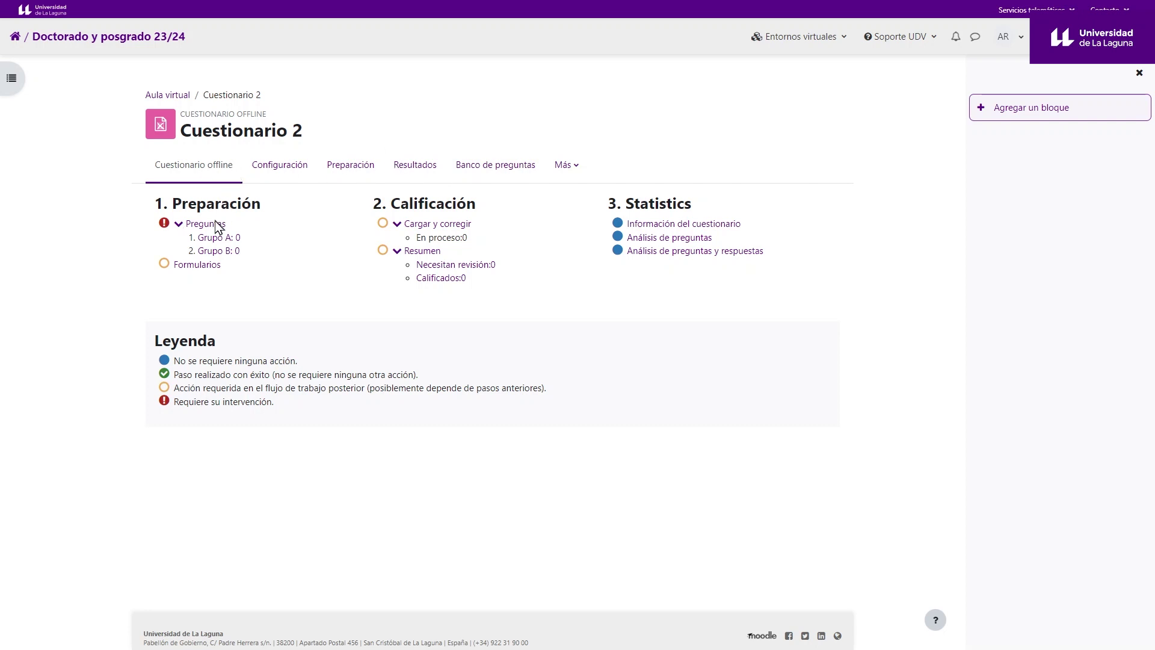
- Examine the quiz overview's Preparación, Calificación and Statistics phases, including the question groups
left_click_drag(155, 203, 254, 207)
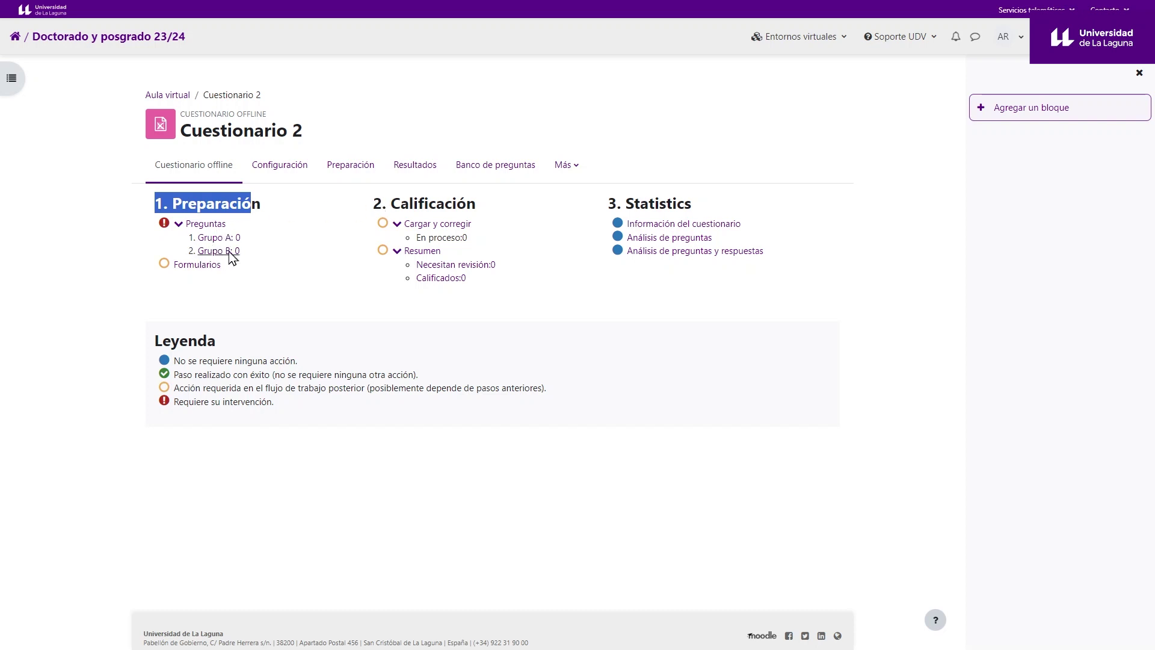
left_click_drag(207, 238, 221, 249)
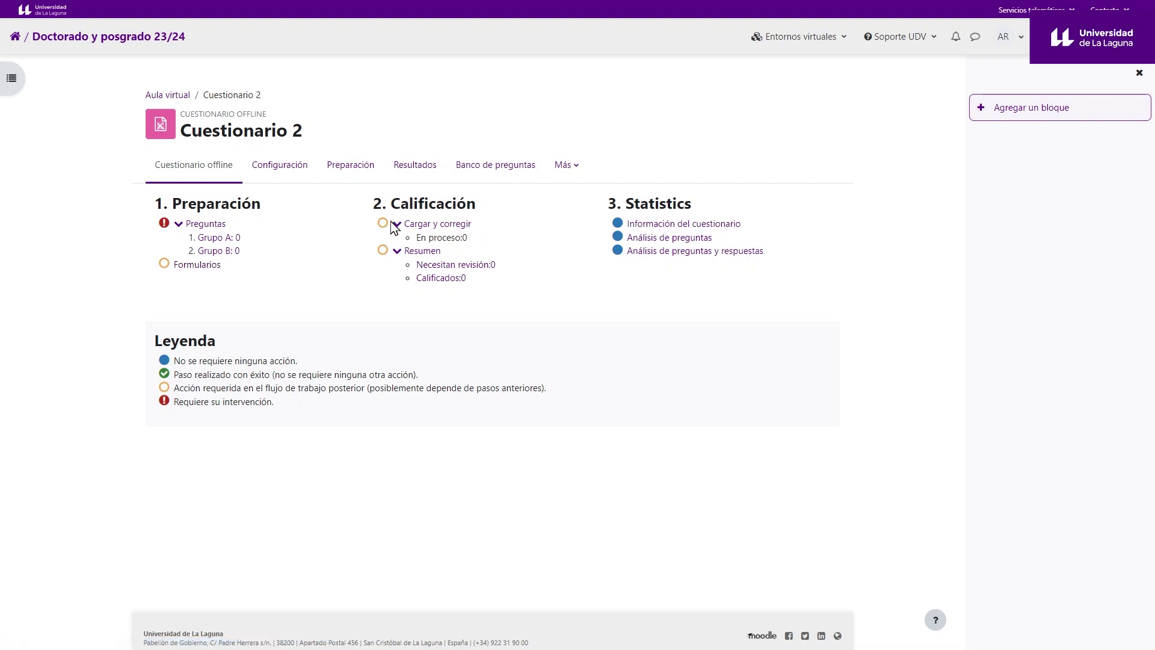
left_click_drag(412, 226, 467, 279)
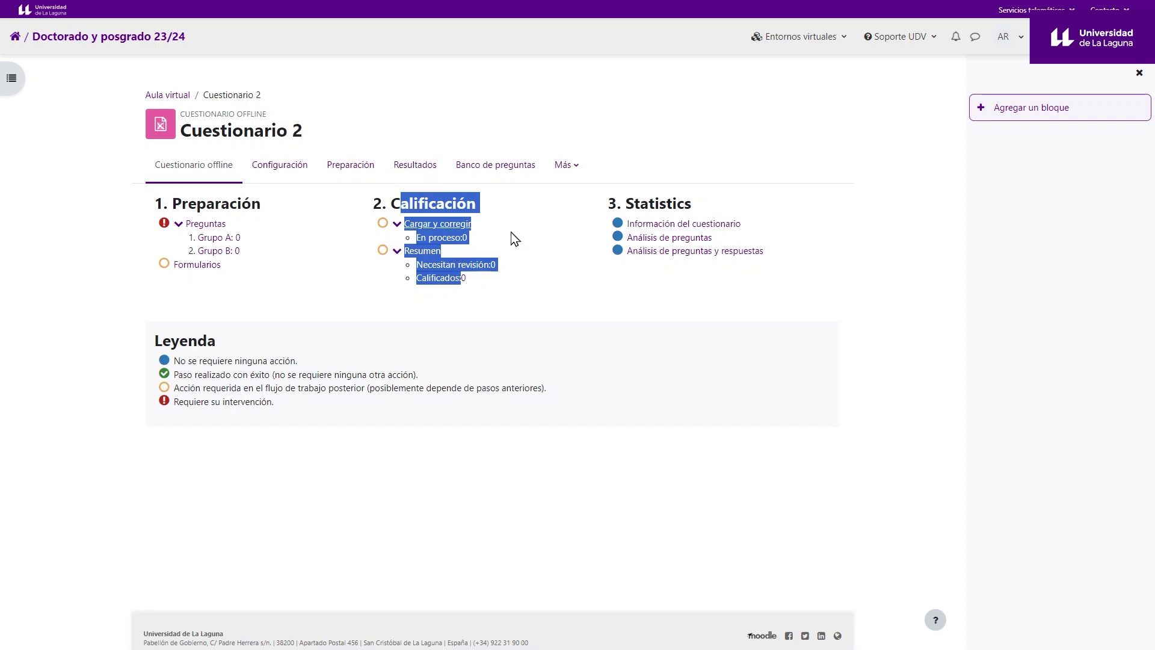
left_click(612, 211)
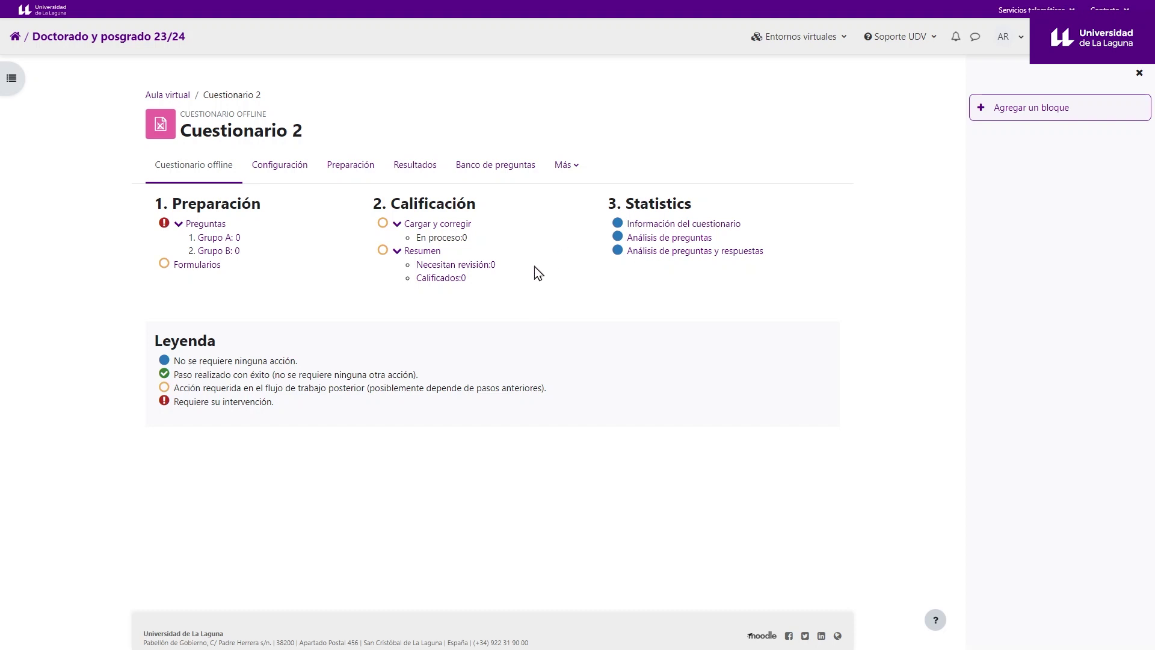
- Add all the questions of the Otros temas category from the question bank to Grupo A
left_click(237, 237)
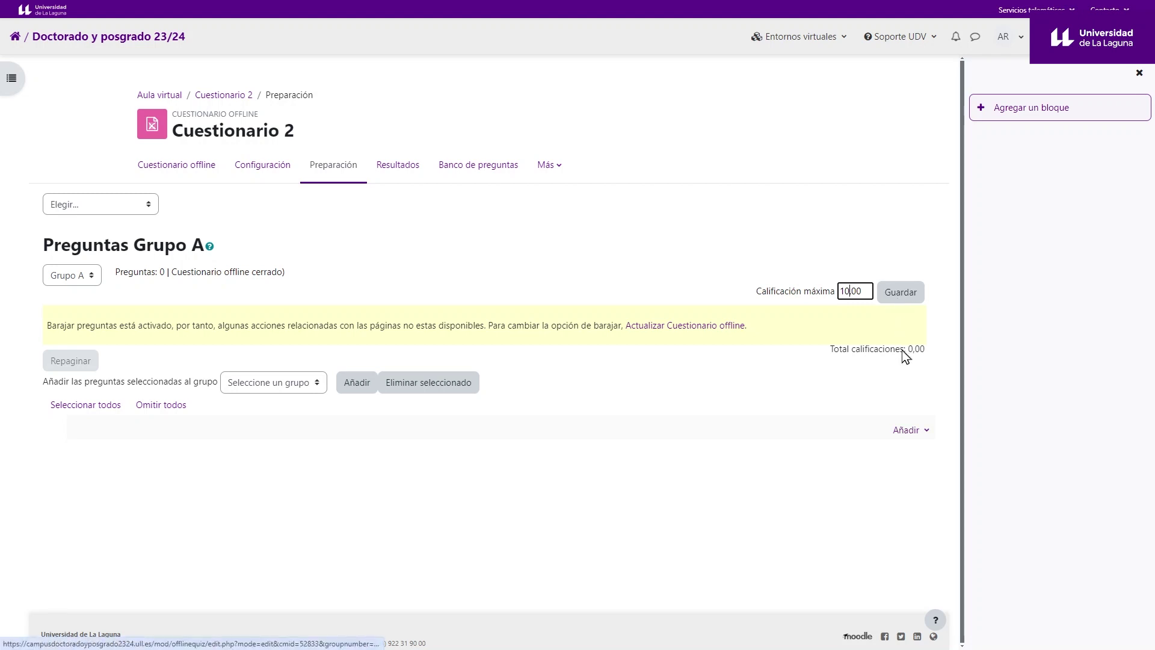
left_click(907, 438)
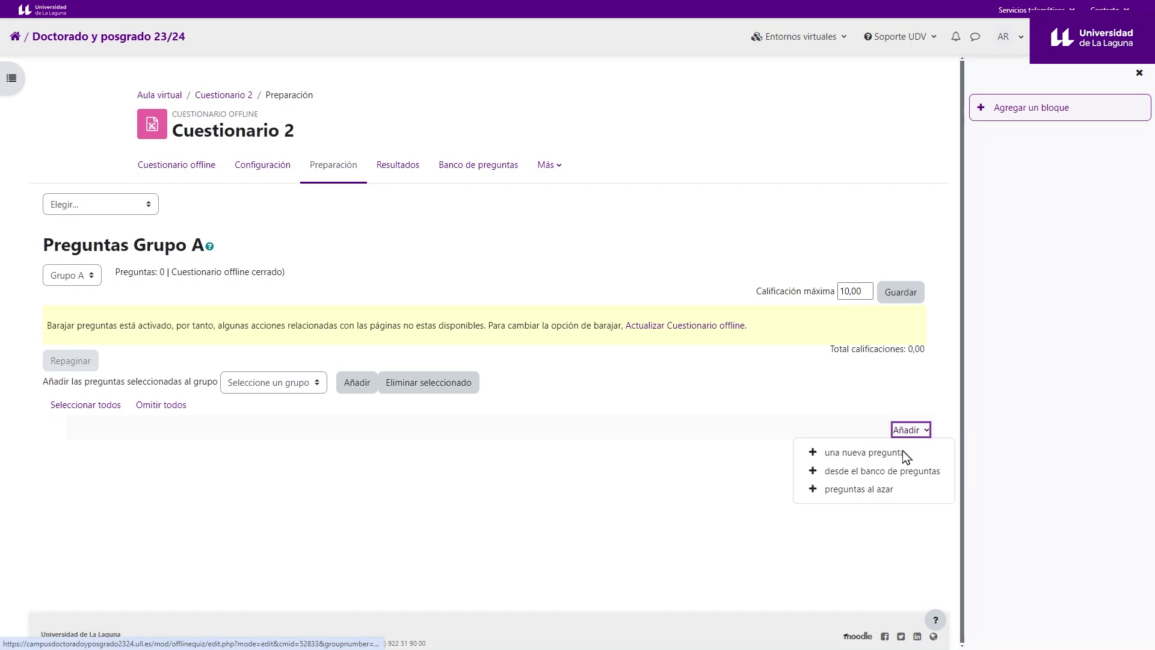
left_click(890, 485)
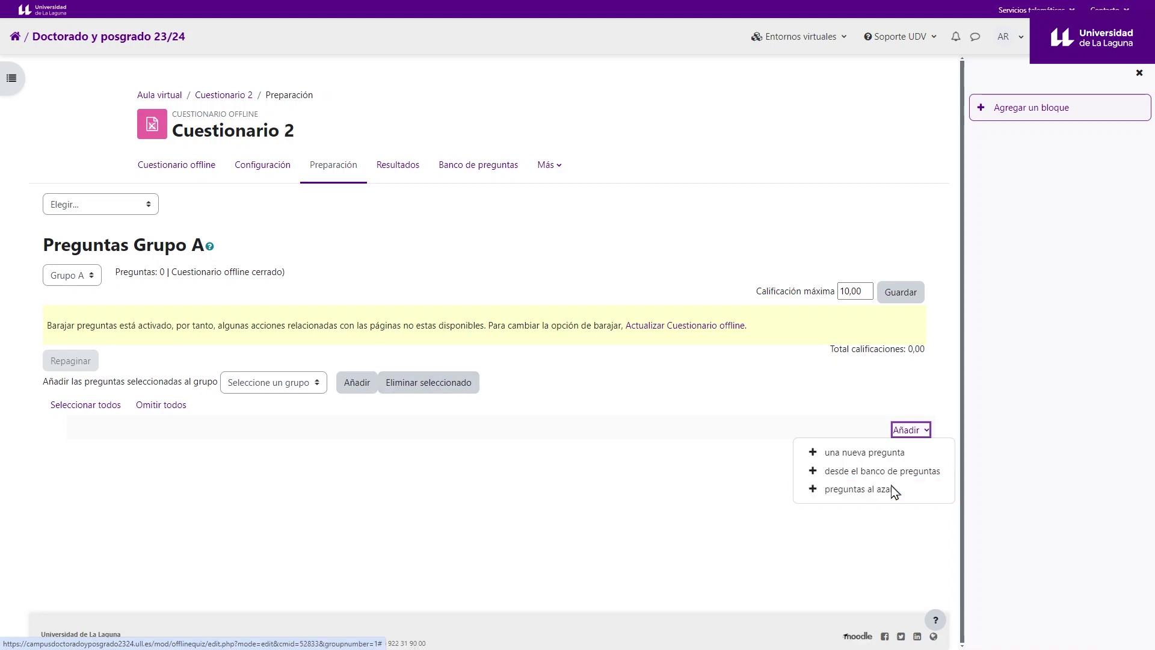
left_click(881, 471)
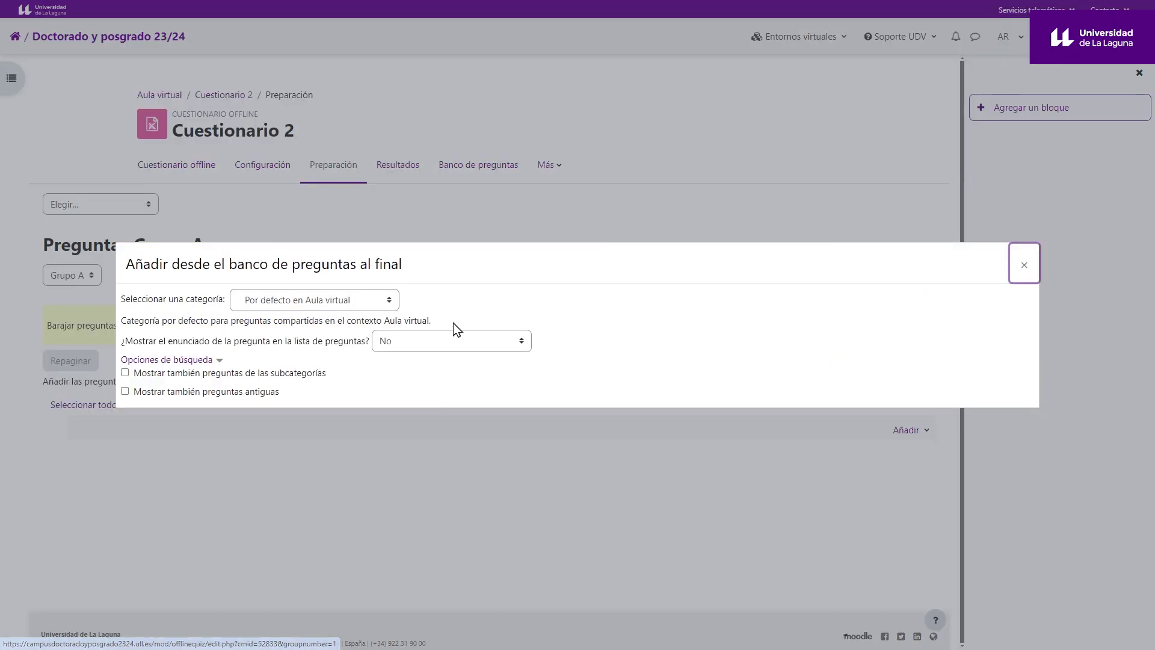
left_click(342, 306)
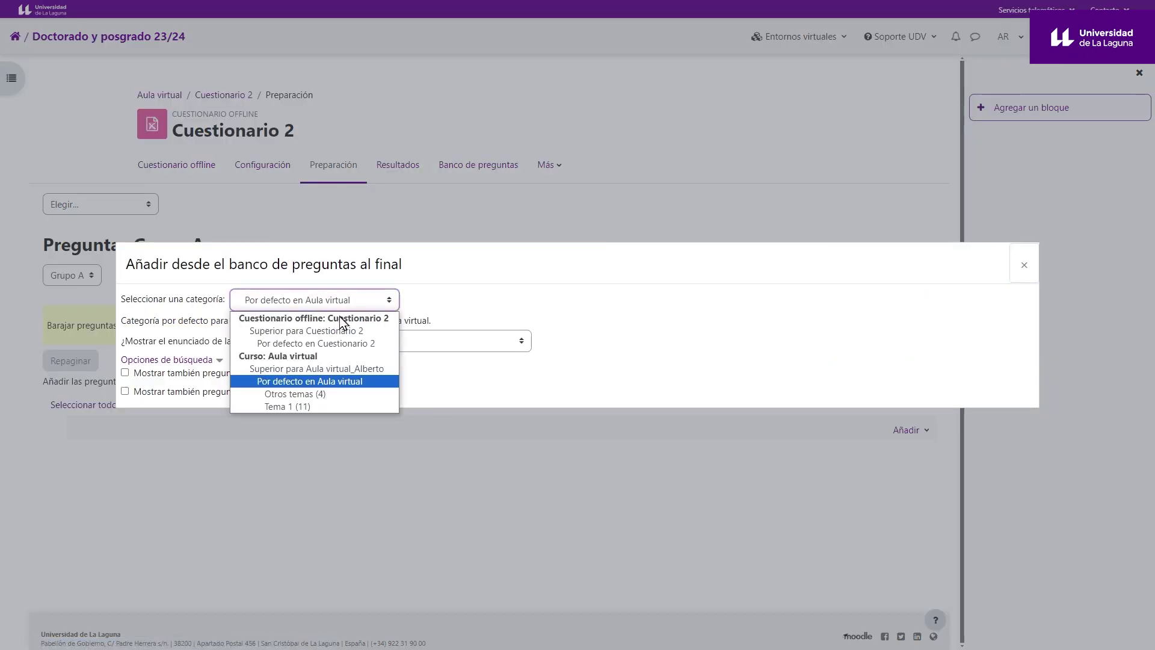
left_click(310, 395)
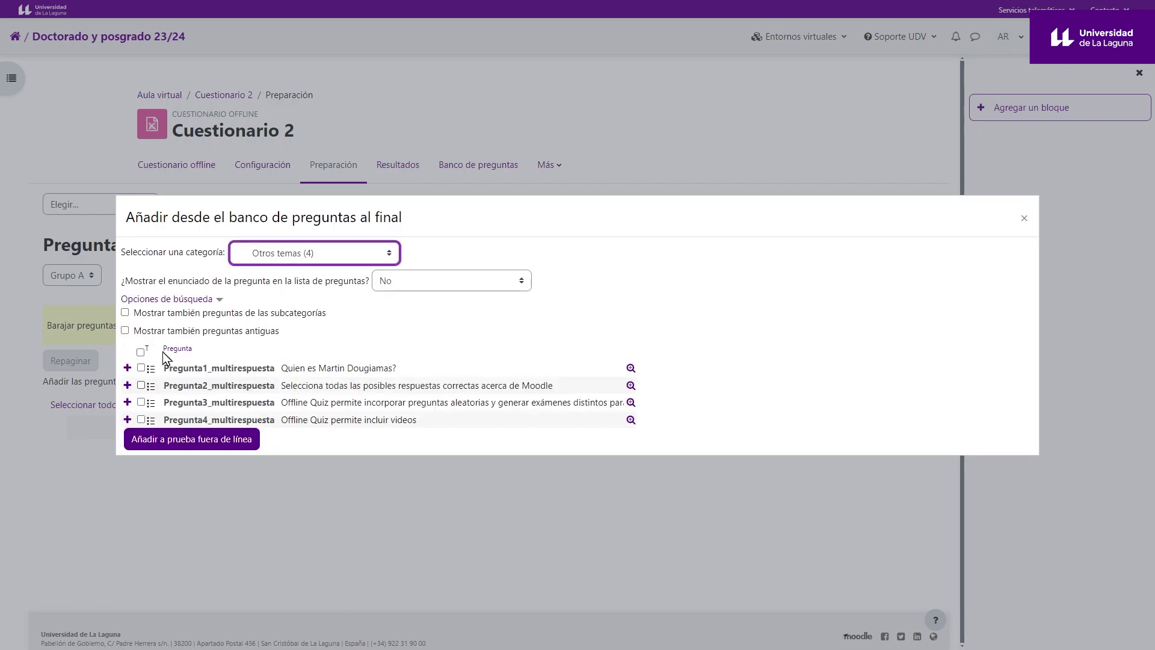
left_click(141, 353)
left_click(162, 443)
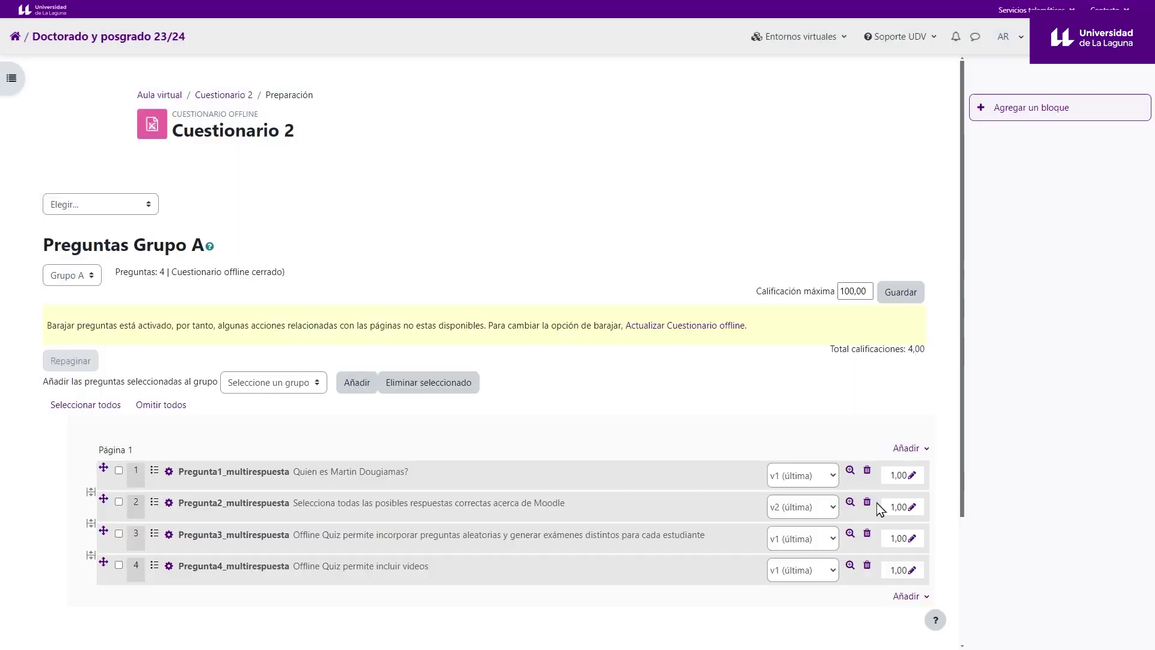
- Switch to Grupo B and list the Tema 1 category's questions for adding from the question bank
scroll(929, 556, "down", 1)
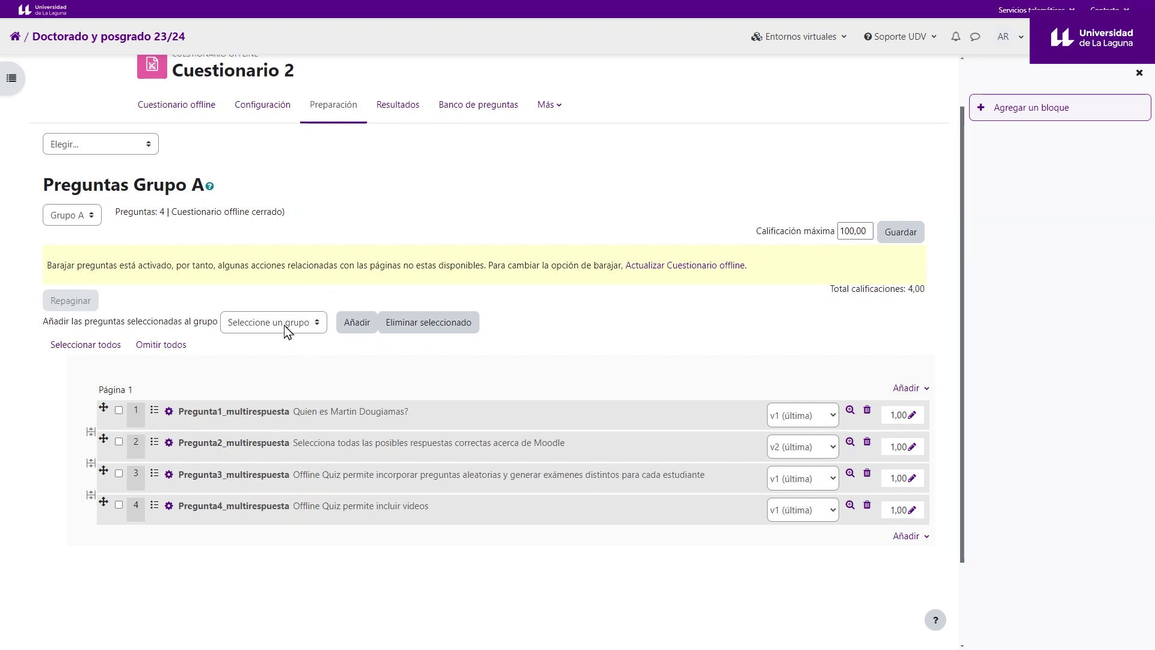
left_click(93, 223)
left_click(85, 238)
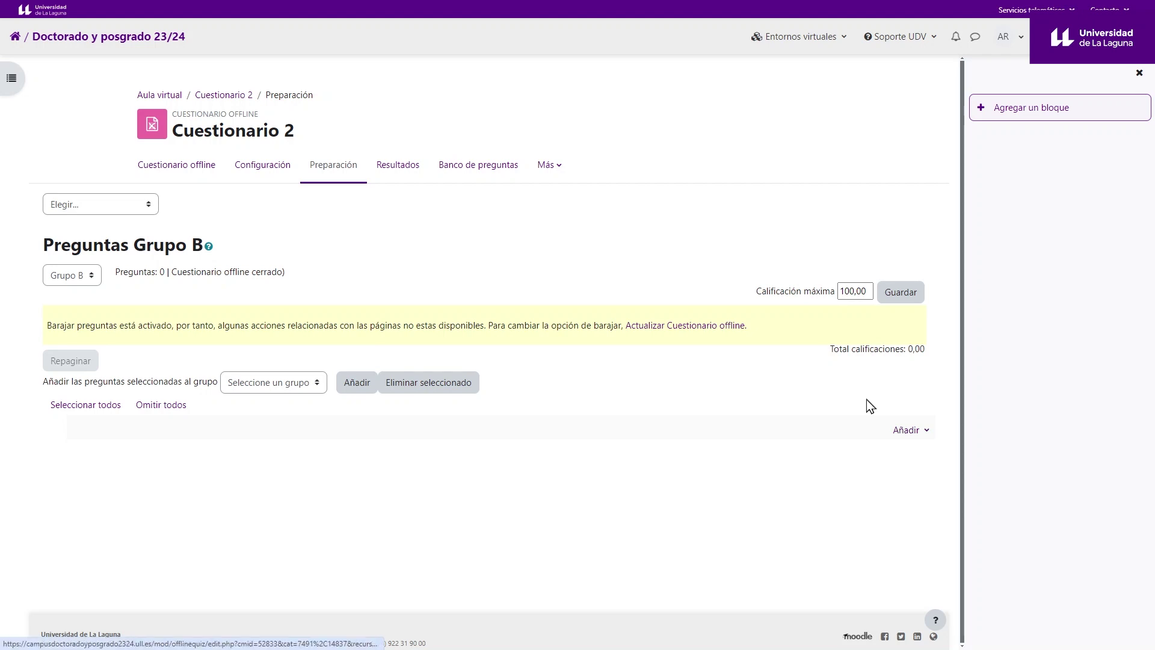
left_click(905, 430)
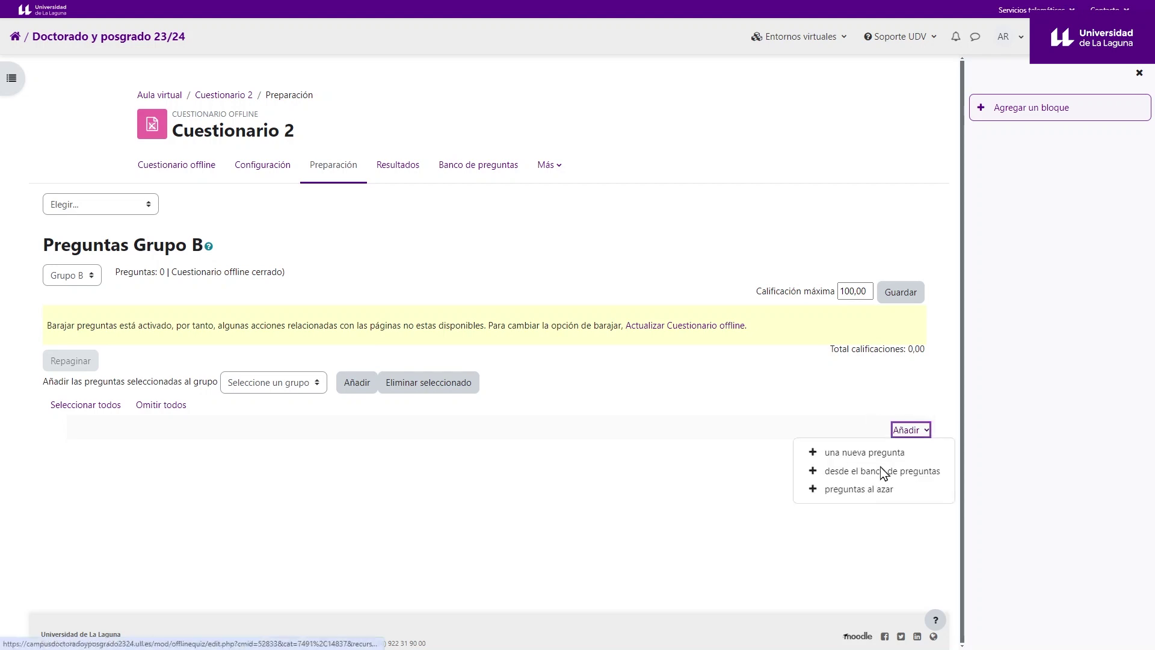
left_click(879, 470)
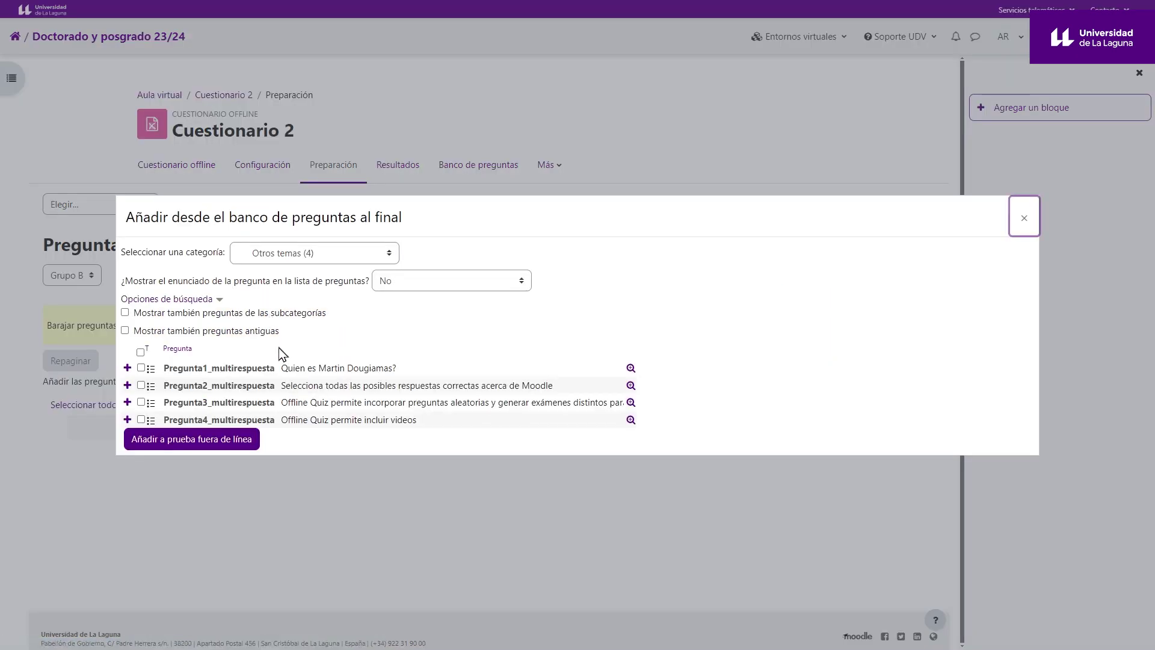
key("alt+Down")
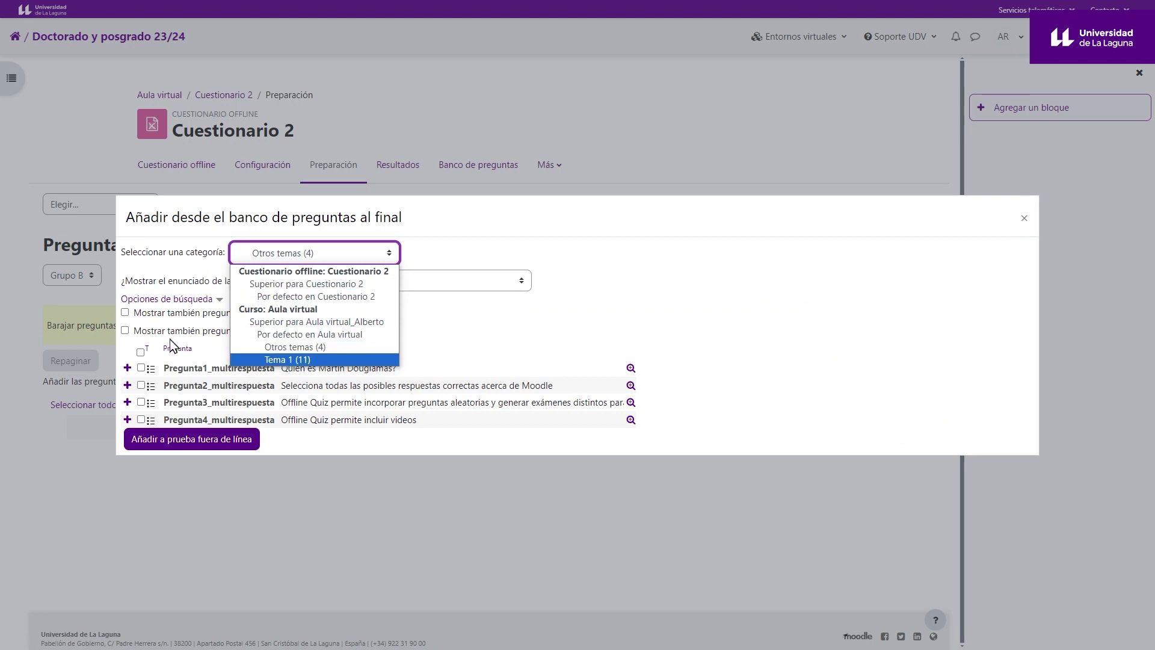
key("Return")
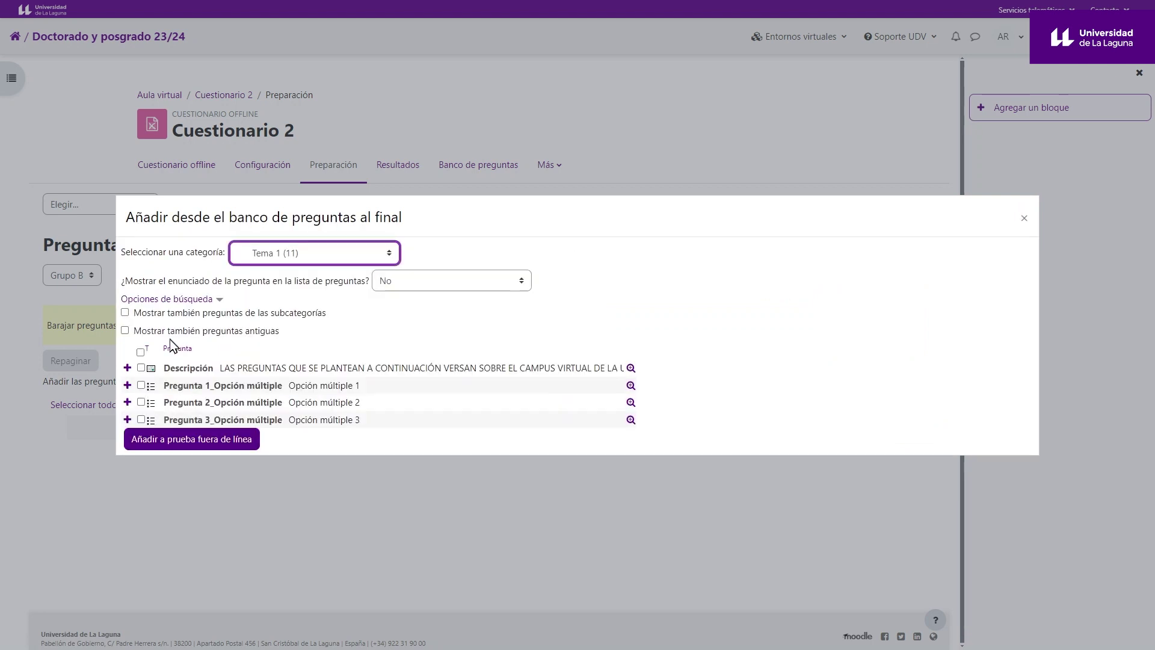
- Add Pregunta 1_Opción múltiple, Pregunta 2_Opción múltiple and Pregunta 3_Opción múltiple to Grupo B
left_click(141, 385)
left_click(141, 401)
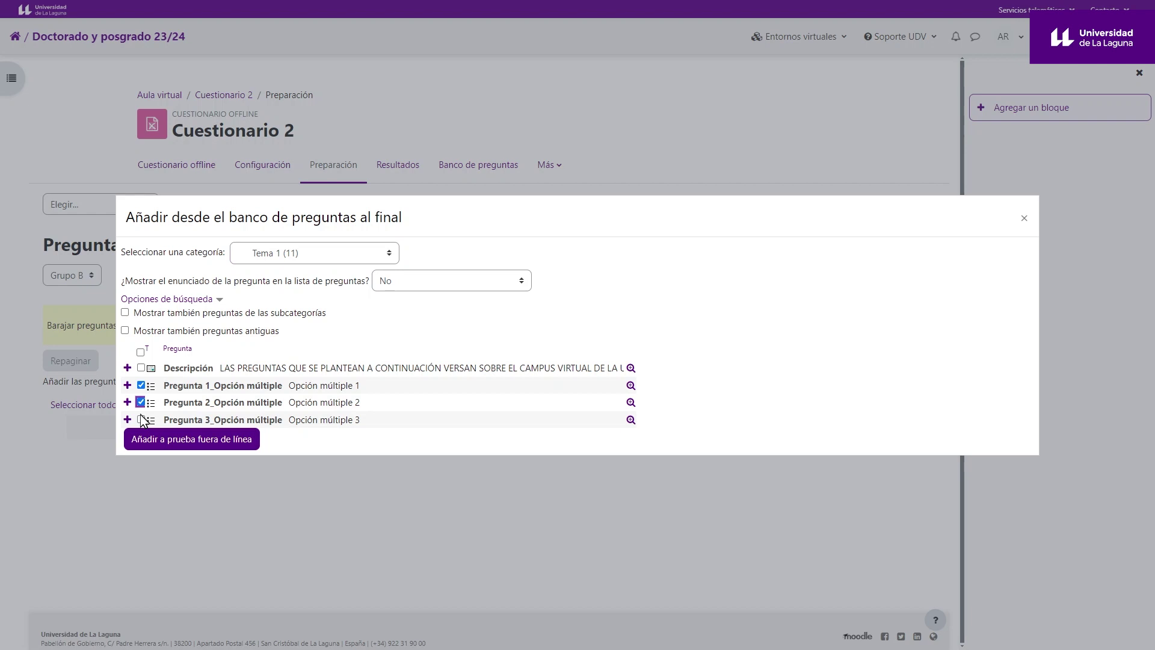
left_click(141, 420)
left_click(276, 253)
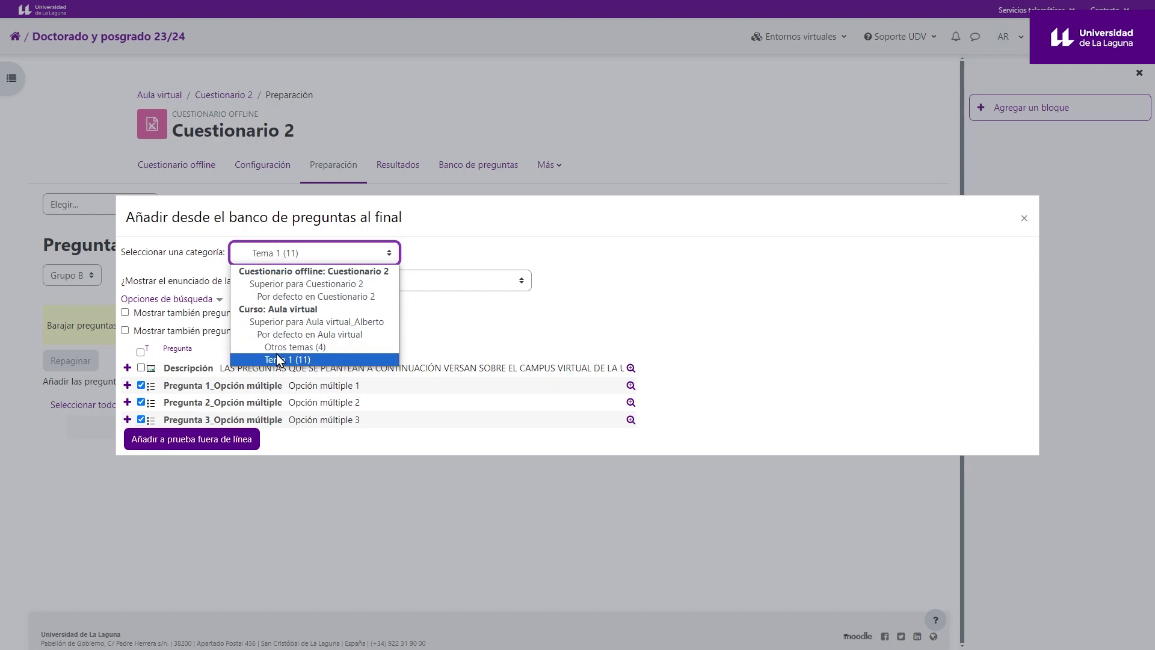
key("Up")
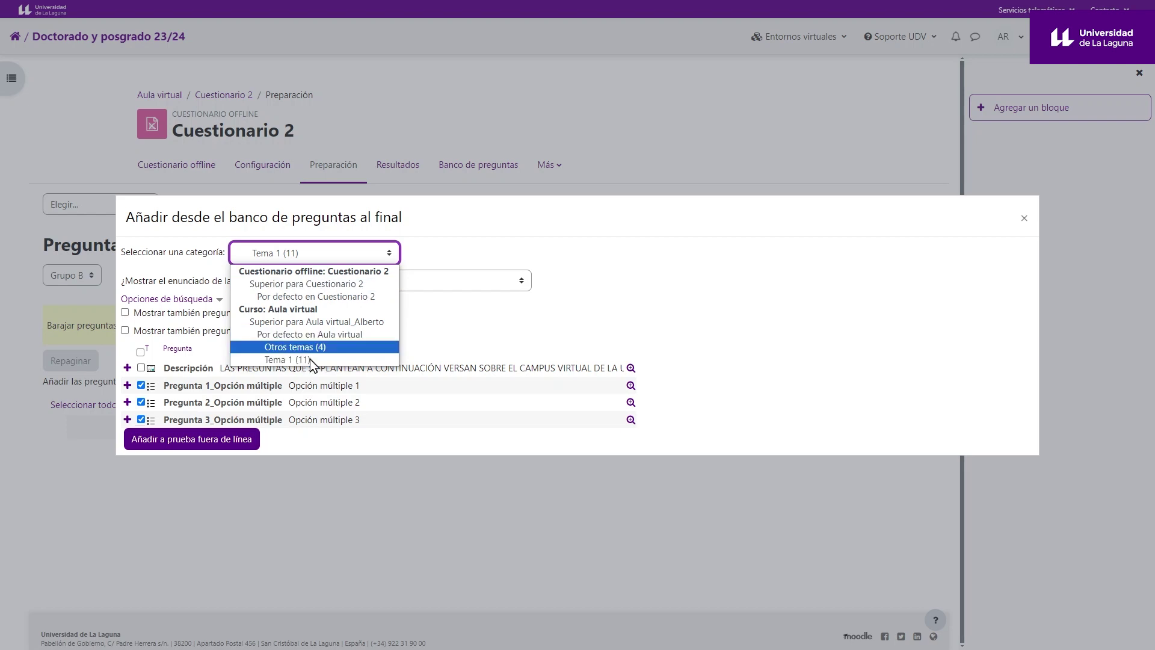
left_click(222, 413)
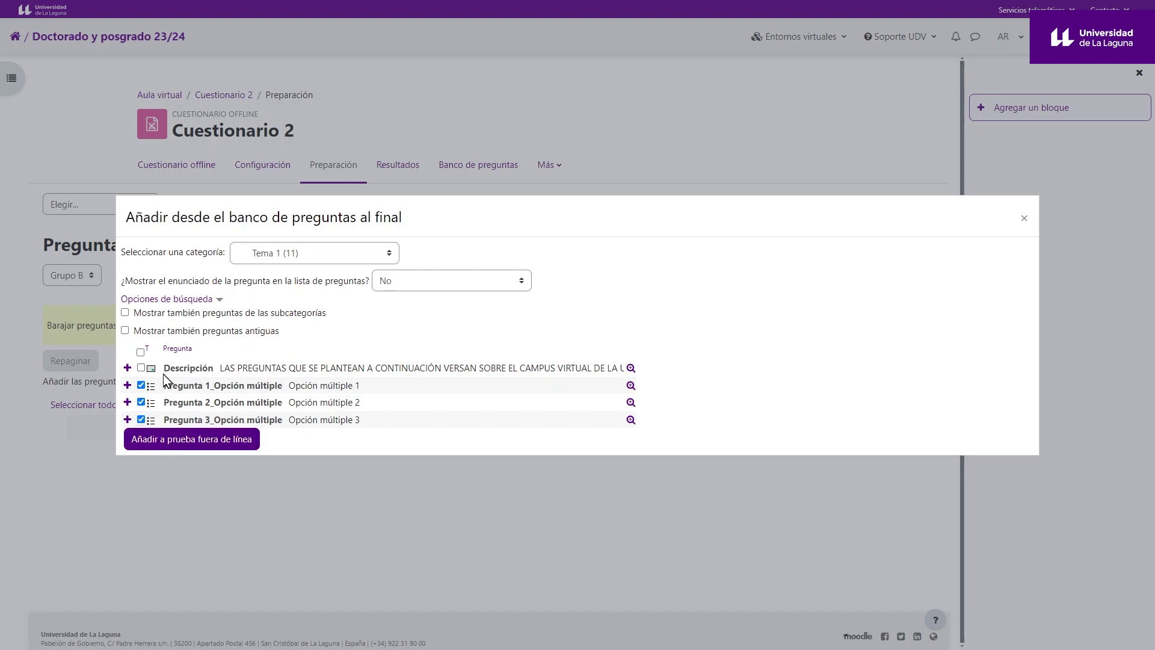
left_click(153, 444)
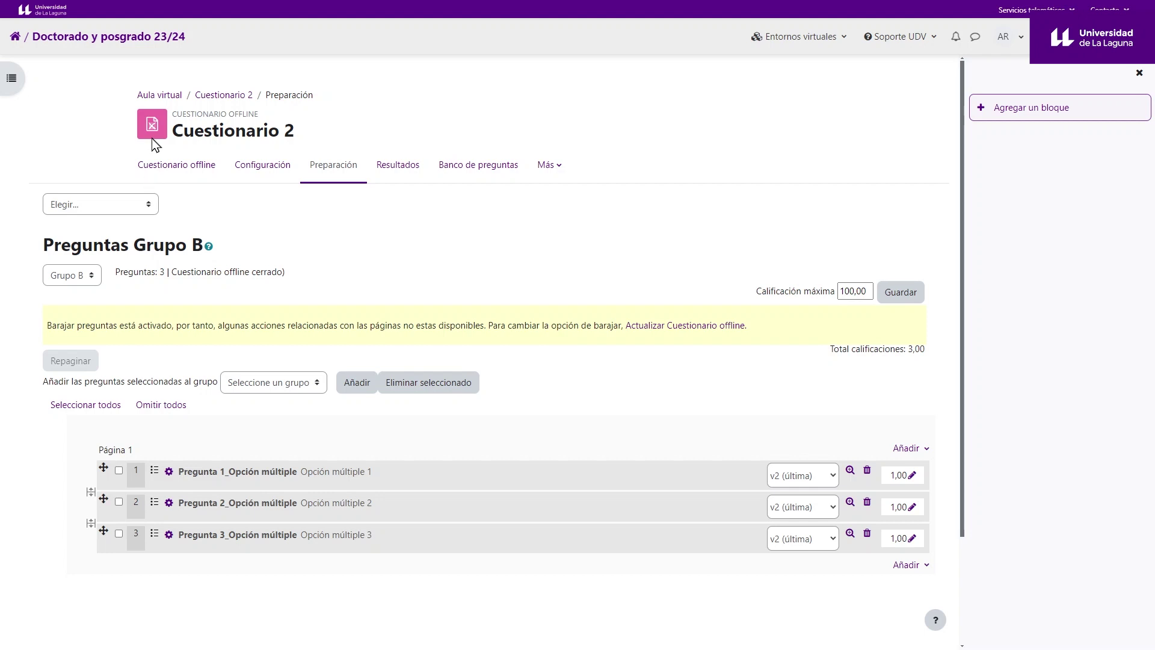
- Set the quiz's maximum grade to 10,00, save it, and switch back to the questions of Grupo A
left_click(162, 155)
left_click(233, 251)
left_click(887, 294)
left_click(68, 284)
left_click(68, 284)
left_click(71, 294)
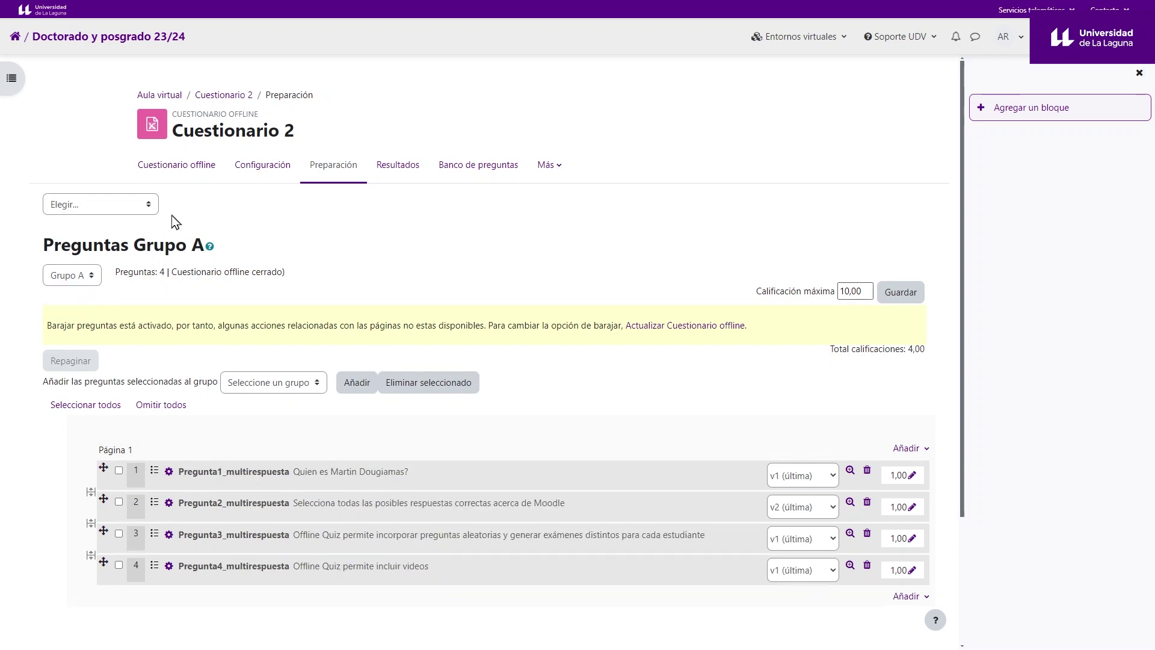
- Return to the quiz overview, open its Formularios preview and examine the shuffled questions and answers of the groups
left_click(184, 177)
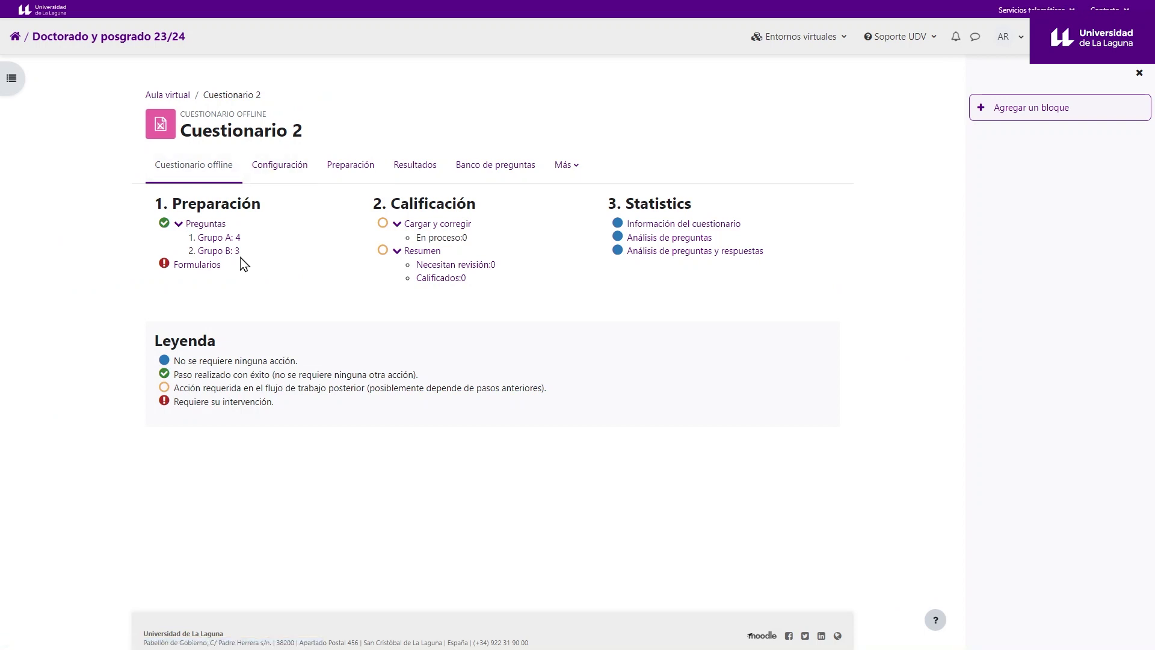
left_click_drag(240, 258, 248, 240)
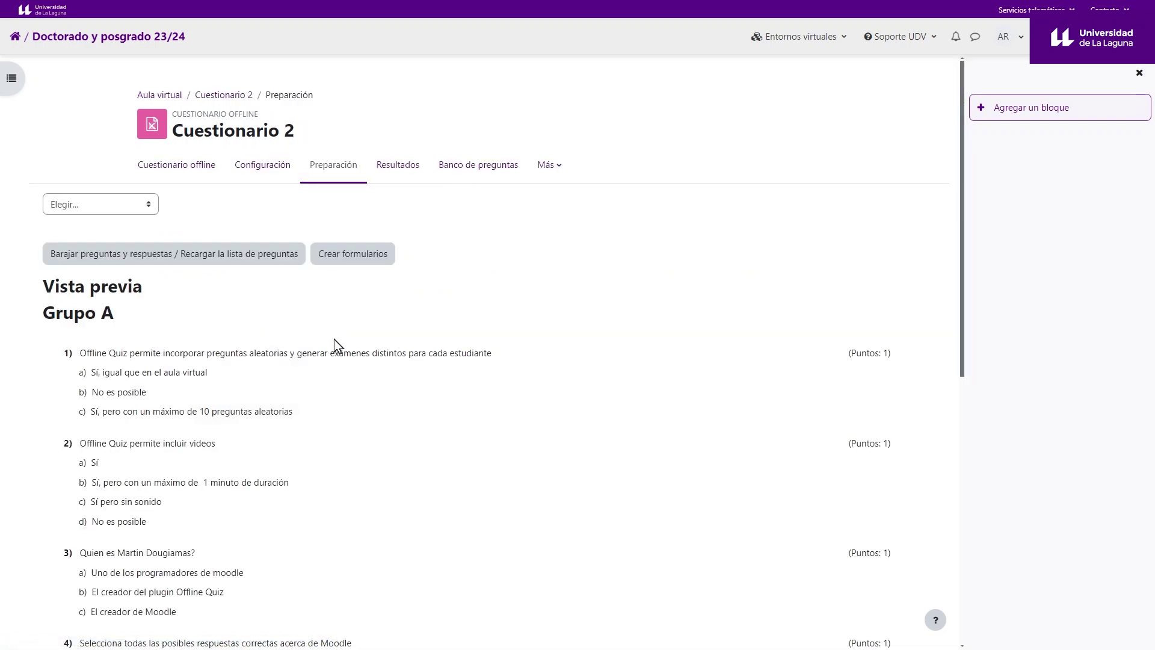
scroll(340, 403, "down", 8)
scroll(578, 368, "up", 8)
scroll(324, 281, "down", 8)
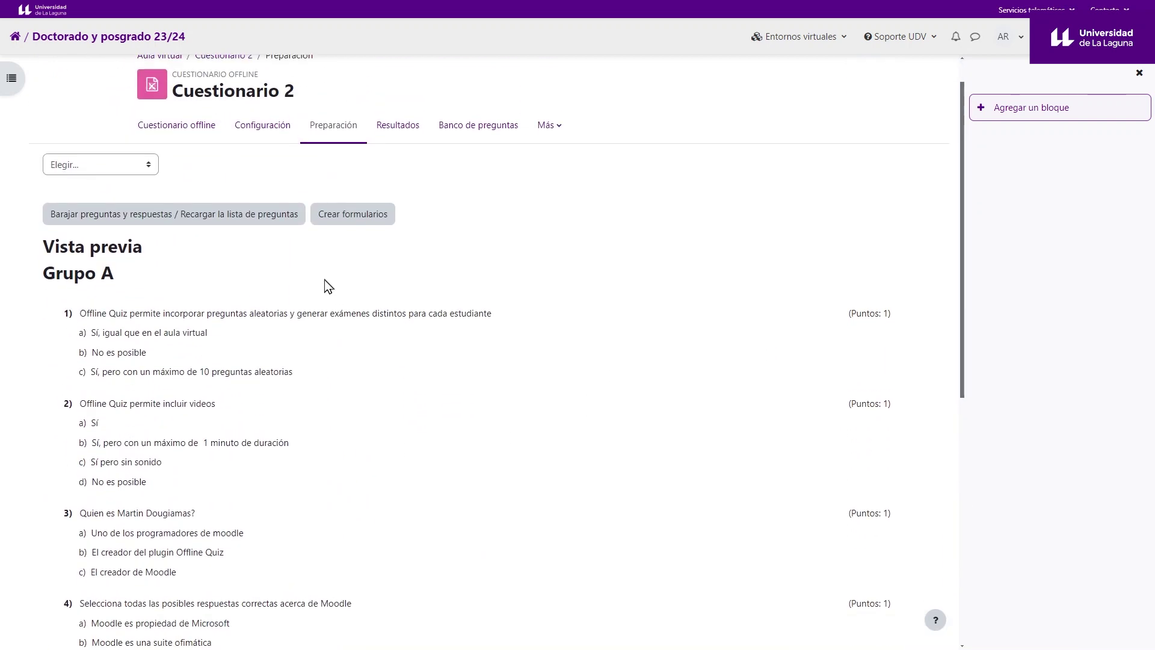
scroll(325, 281, "up", 6)
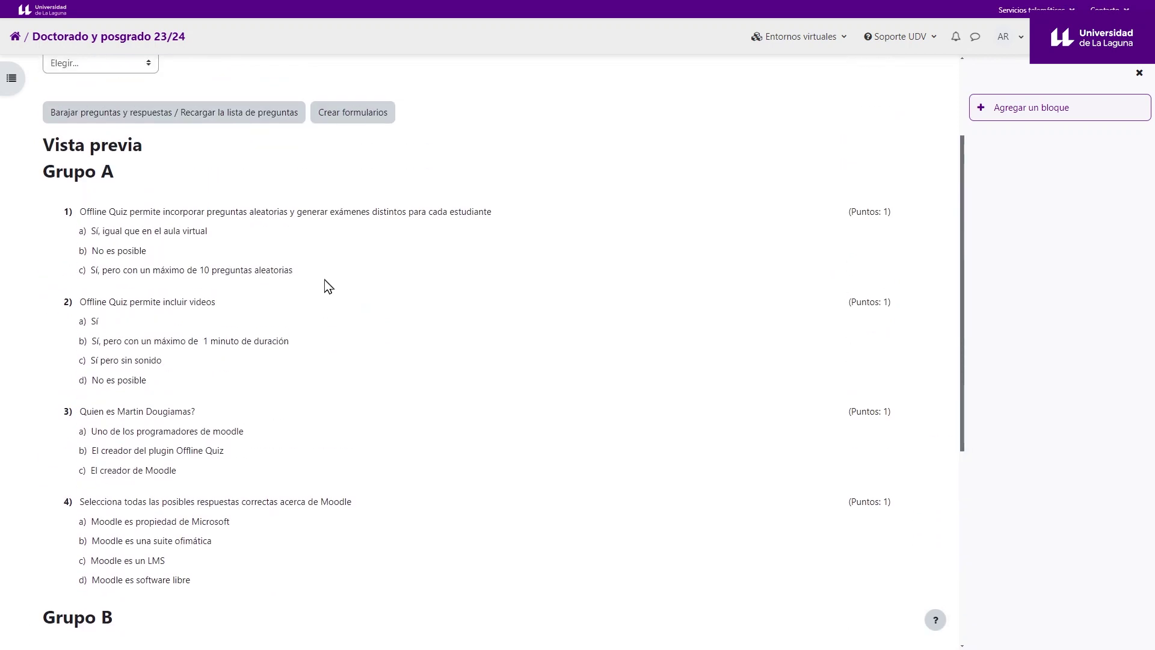
scroll(323, 280, "up", 3)
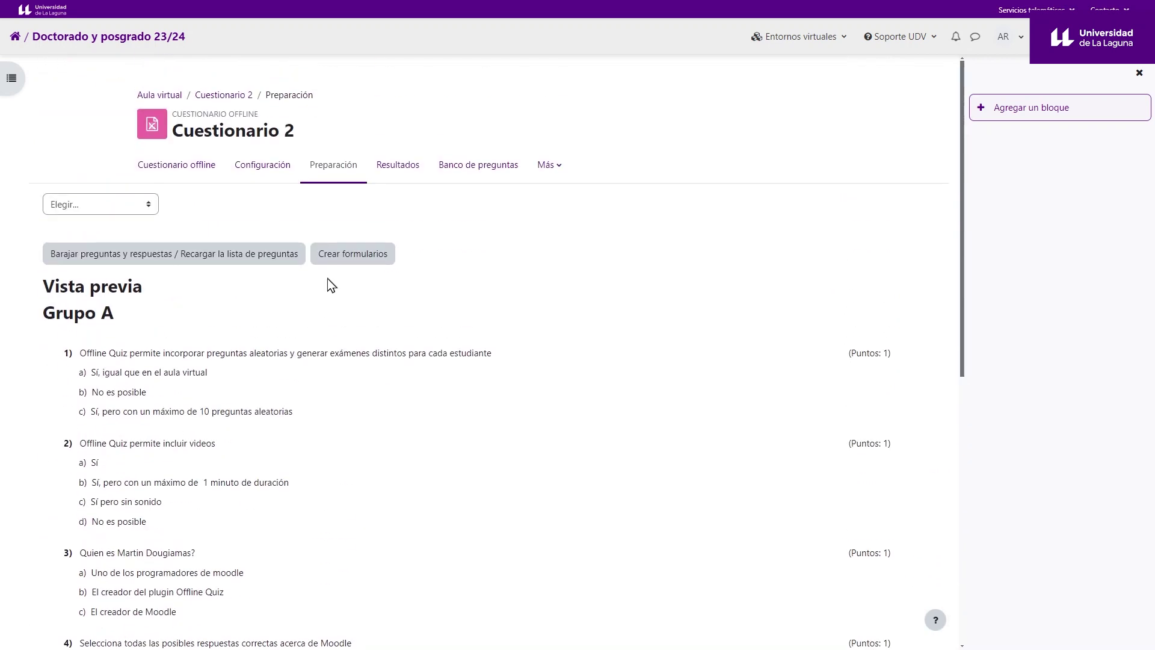
- Create the forms for both groups and open the question form for Grupo A
left_click(348, 259)
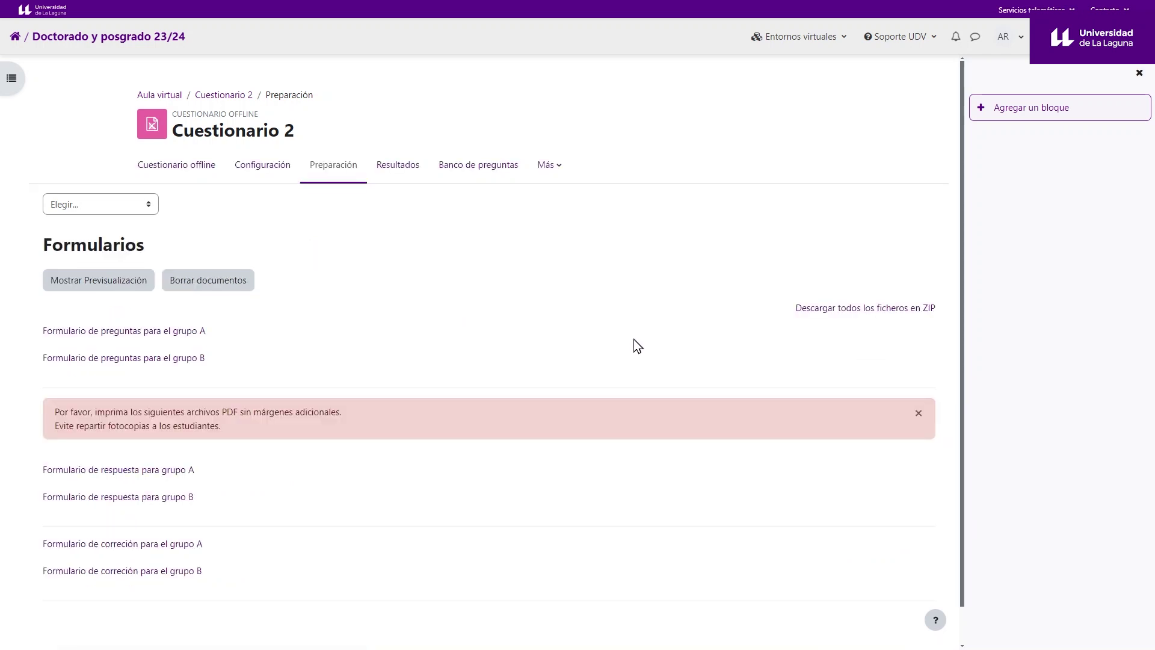
scroll(634, 339, "down", 1)
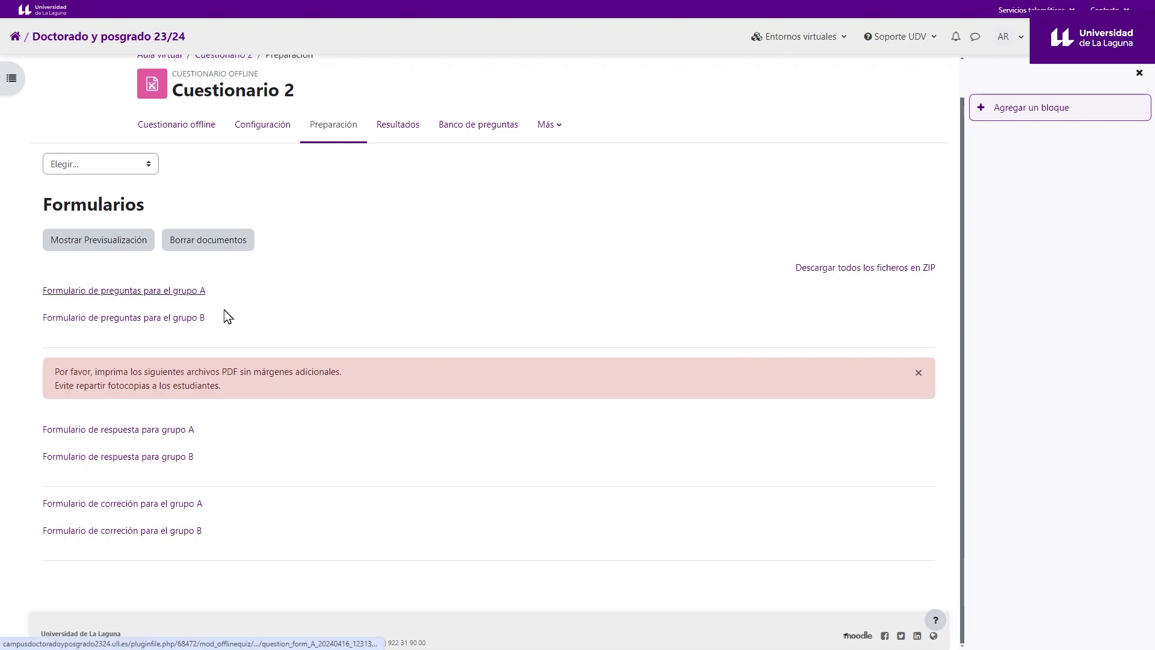
left_click(201, 291)
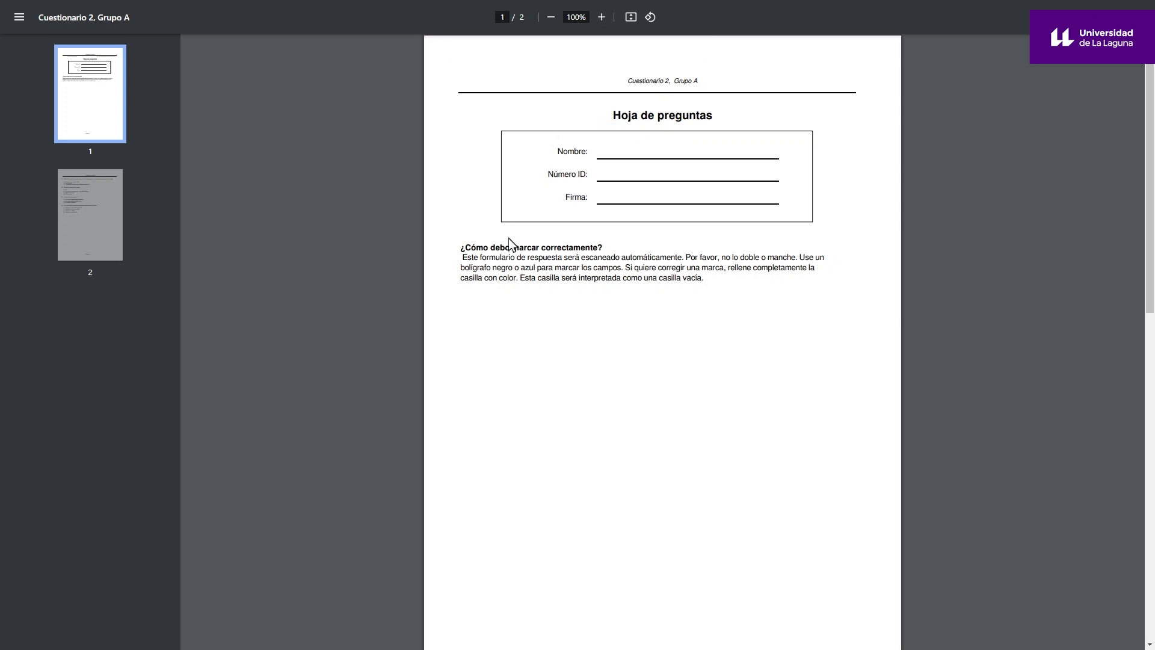
- Examine both pages of the Grupo A question sheet, including the student fields, marking instructions and questions, and close the document
left_click_drag(489, 247, 595, 276)
left_click(564, 165)
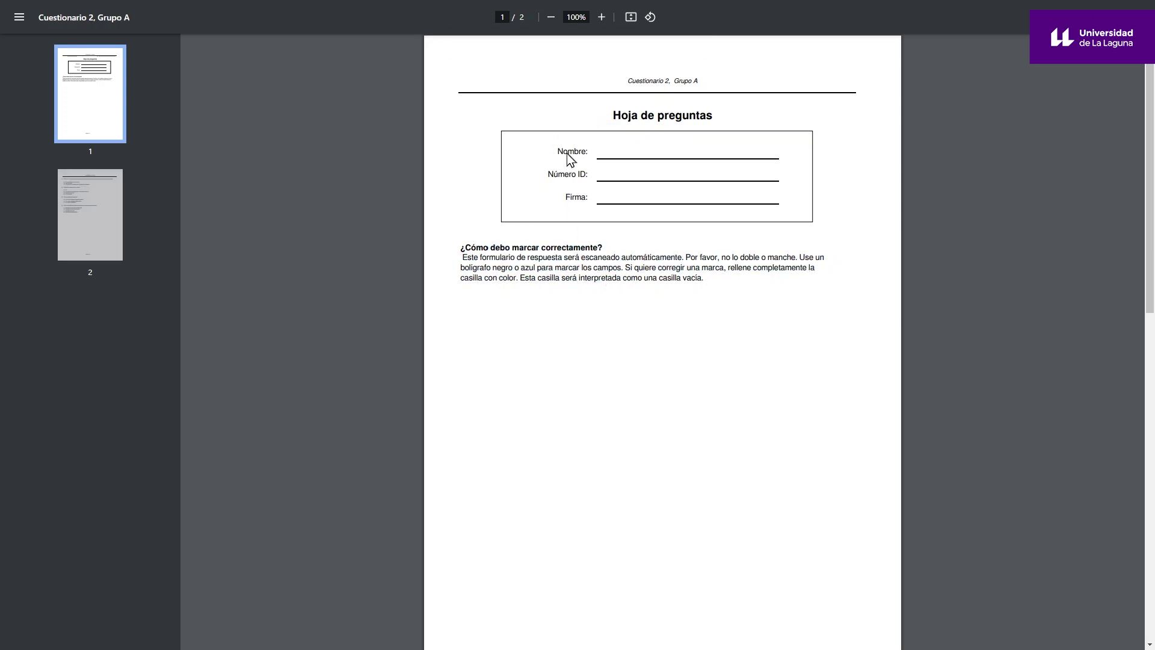
left_click(79, 215)
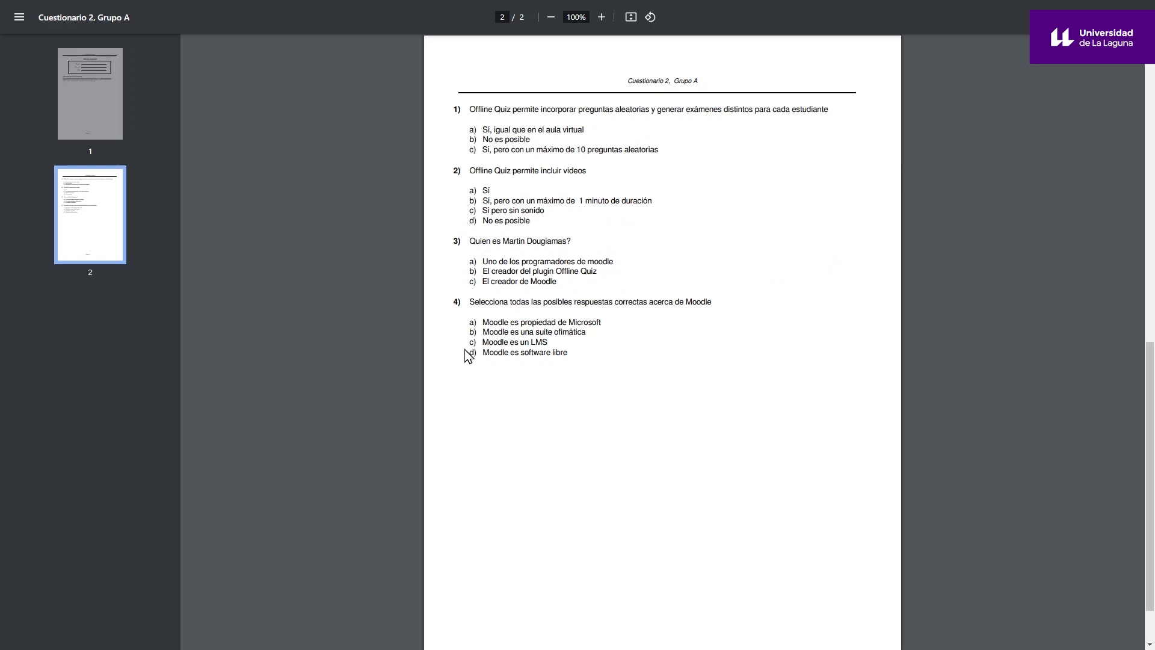
left_click(118, 125)
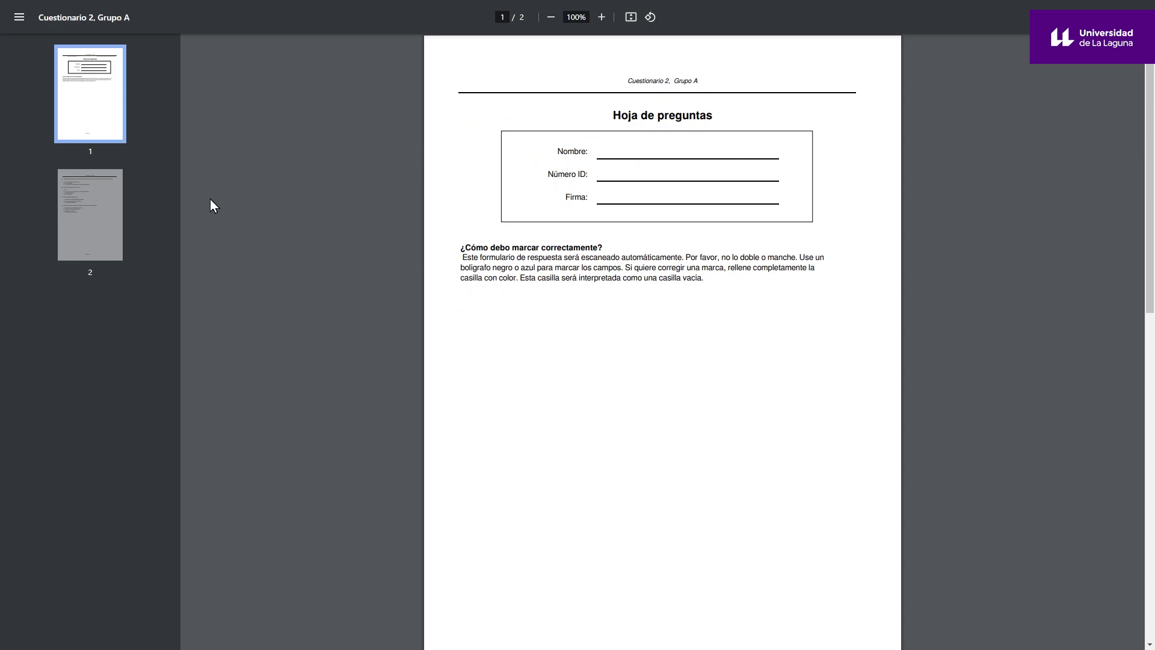
left_click(119, 230)
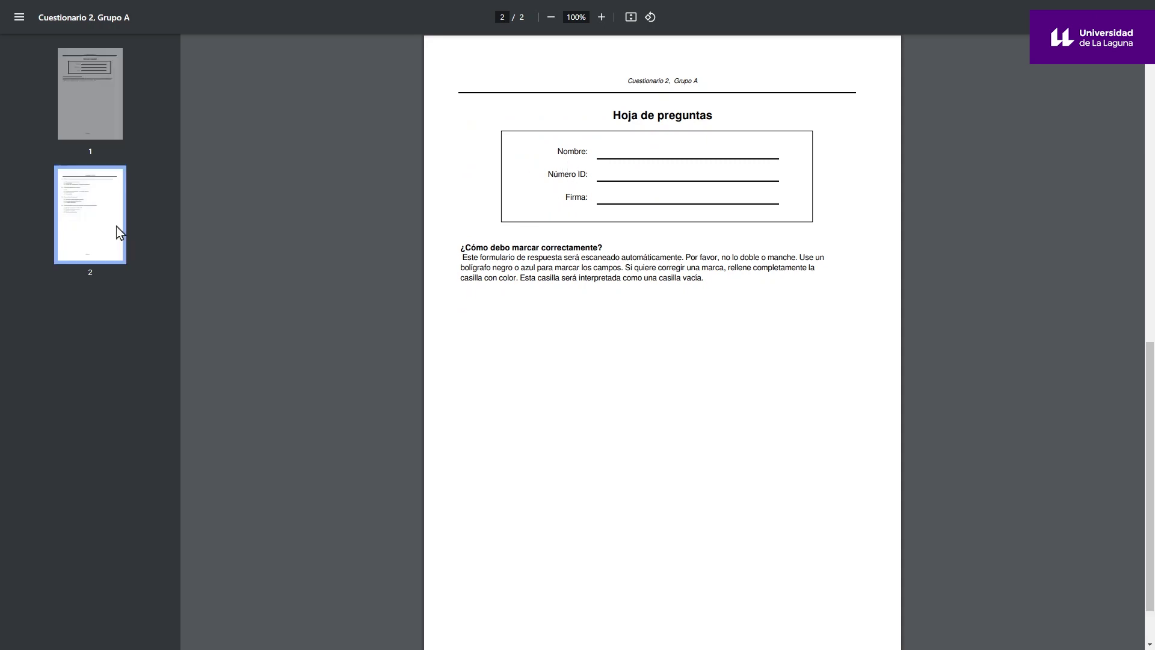
left_click(112, 128)
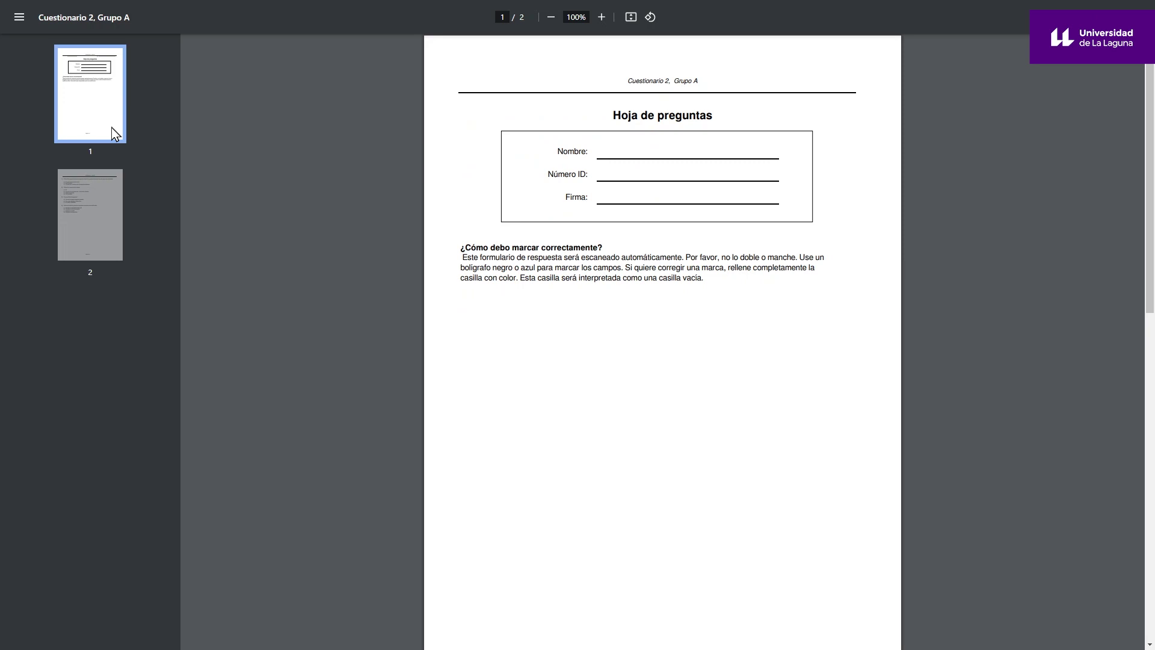
key("Down")
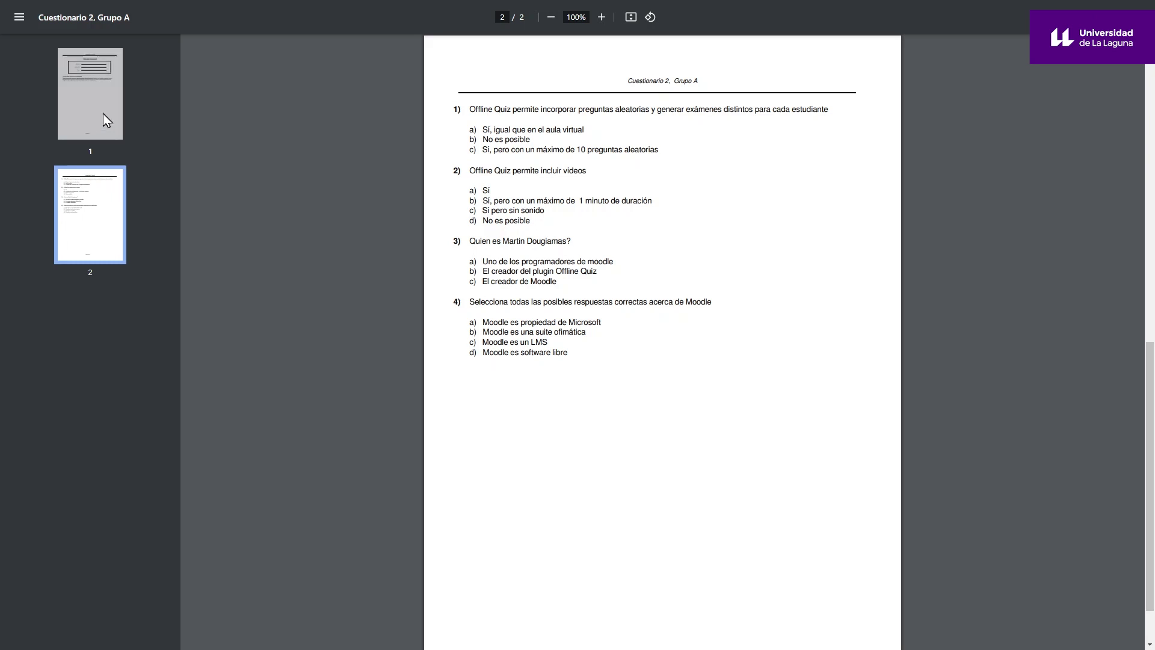
left_click(103, 114)
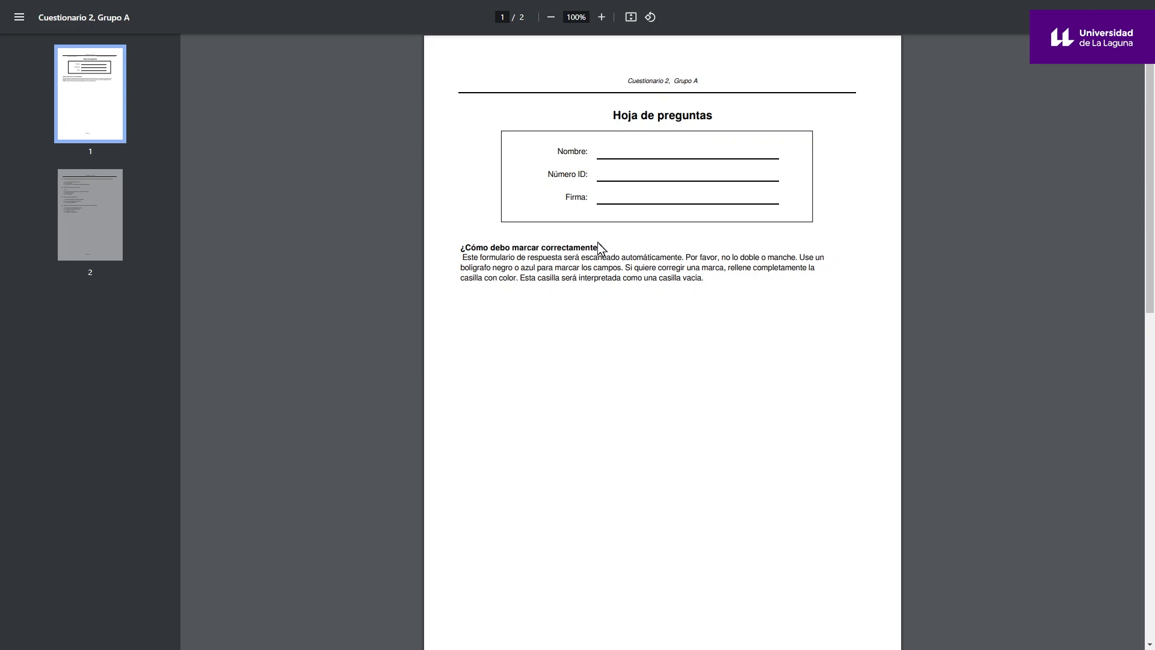
key("ctrl+w")
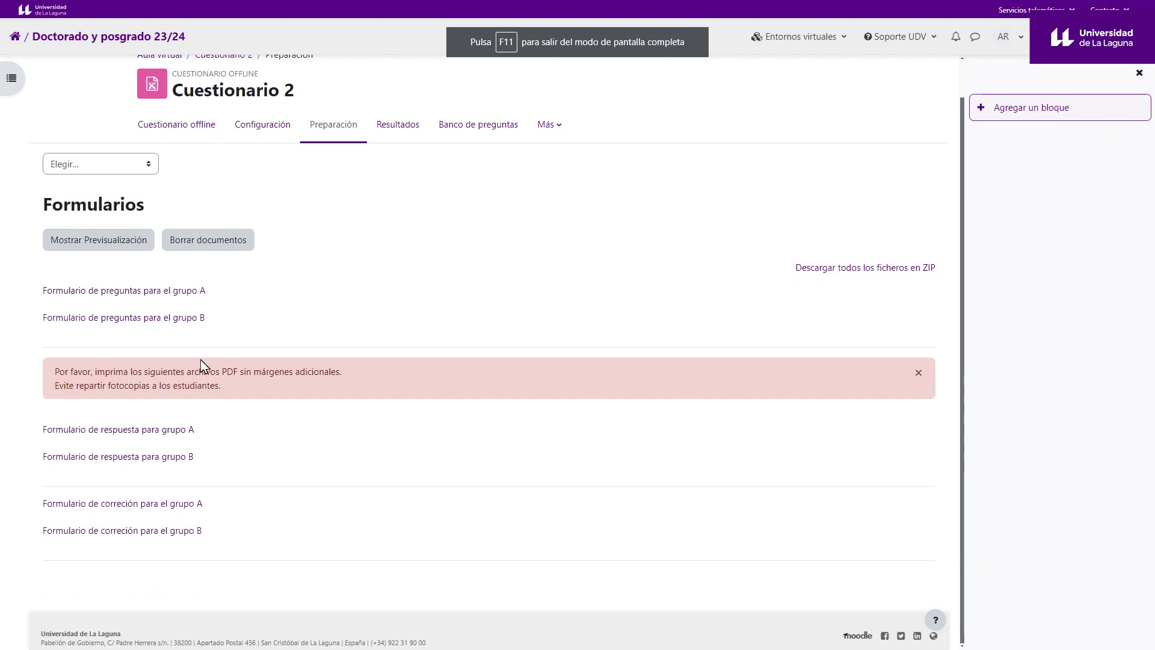
- Open the answer form for group A, examine its student fields, marking instructions and answer boxes, and close the document
left_click(166, 434)
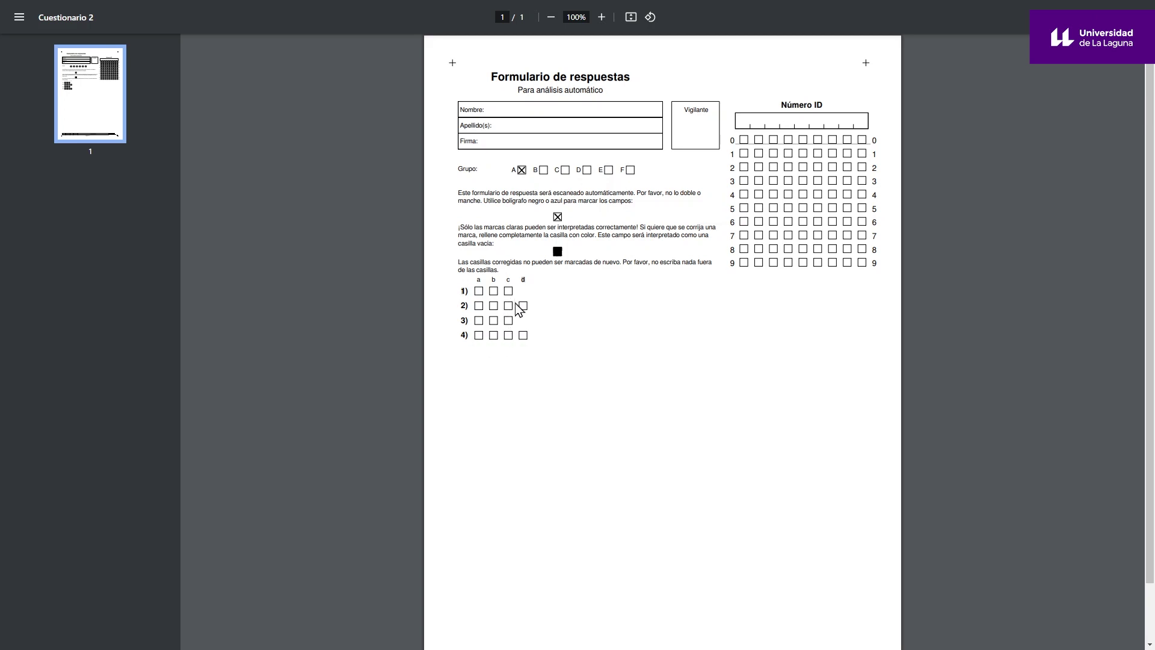
double_click(464, 306)
left_click_drag(522, 112, 472, 110)
triple_click(475, 128)
left_click(469, 146)
left_click_drag(518, 143, 469, 143)
left_click_drag(570, 237, 548, 226)
left_click(544, 227)
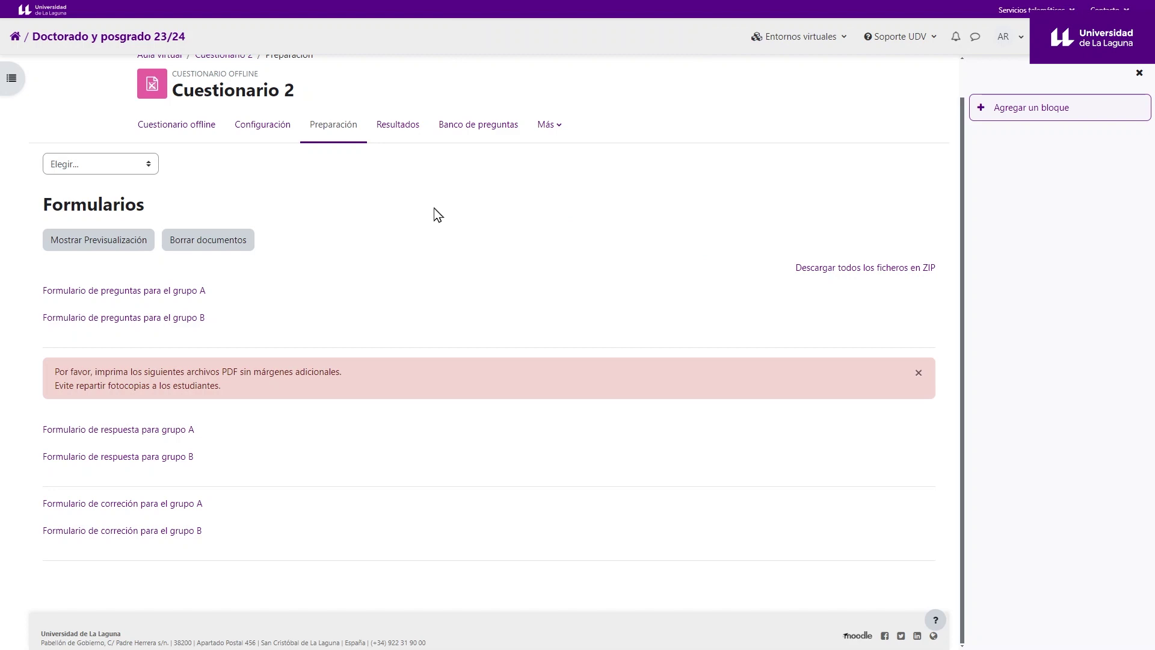
- Open the correction form for group A, examine the correct answers and their percentages, and close the document
left_click(182, 507)
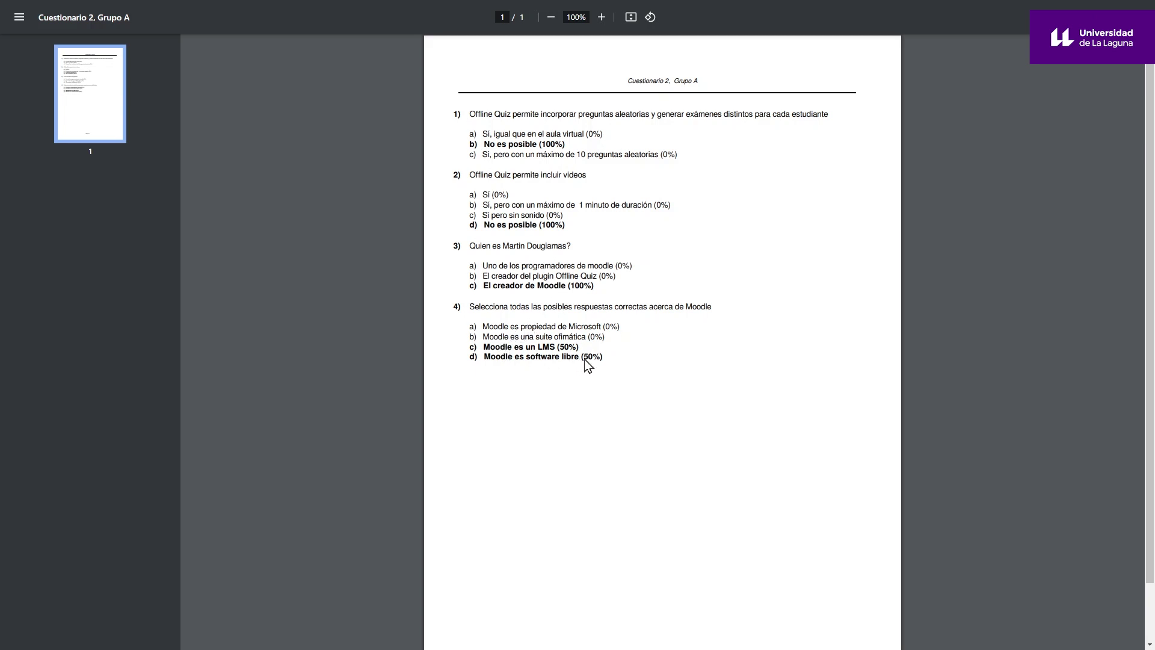
mouse_move(608, 353)
left_mouse_down()
mouse_move(583, 354)
mouse_move(624, 354)
left_mouse_up()
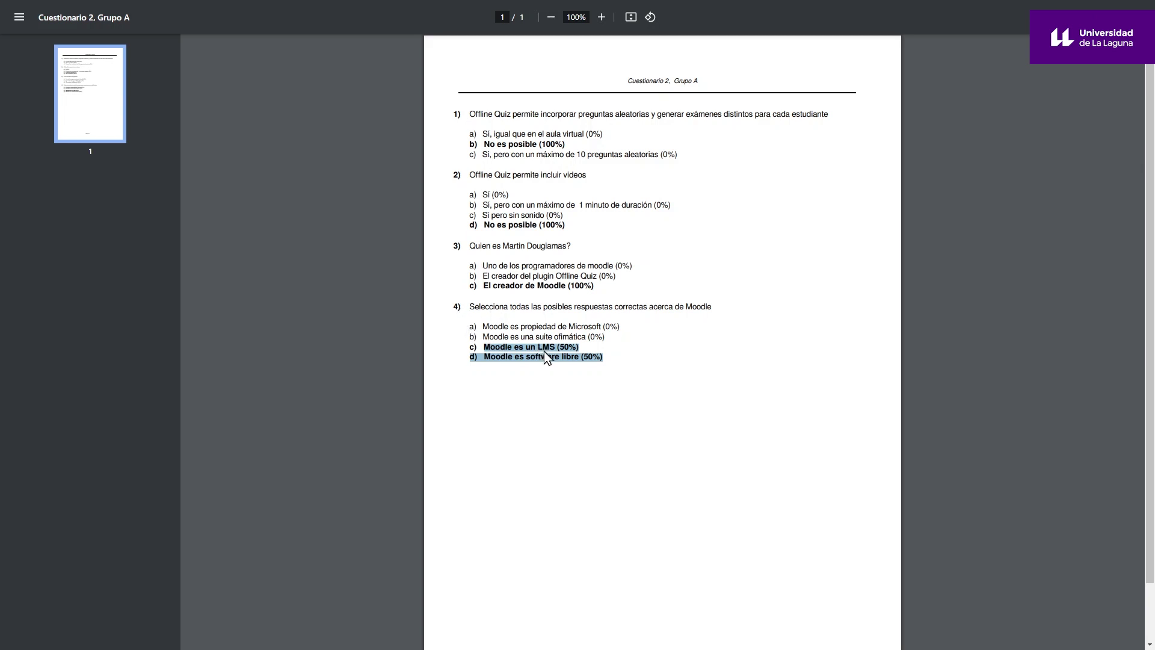
left_click_drag(517, 145, 565, 154)
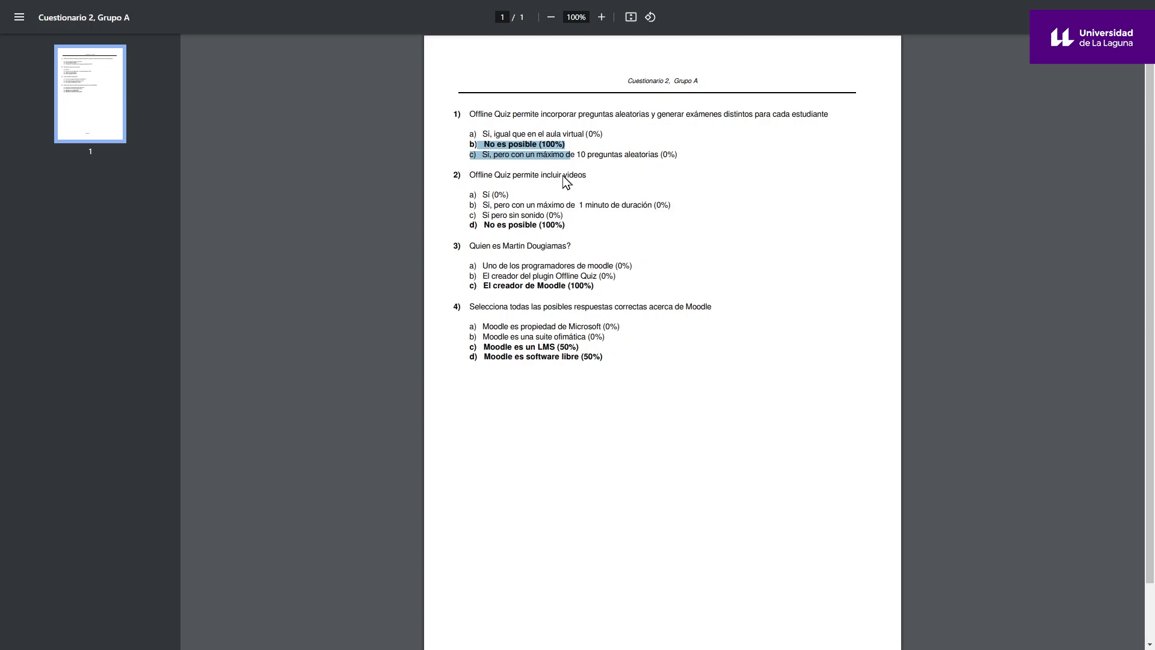
key("ctrl+w")
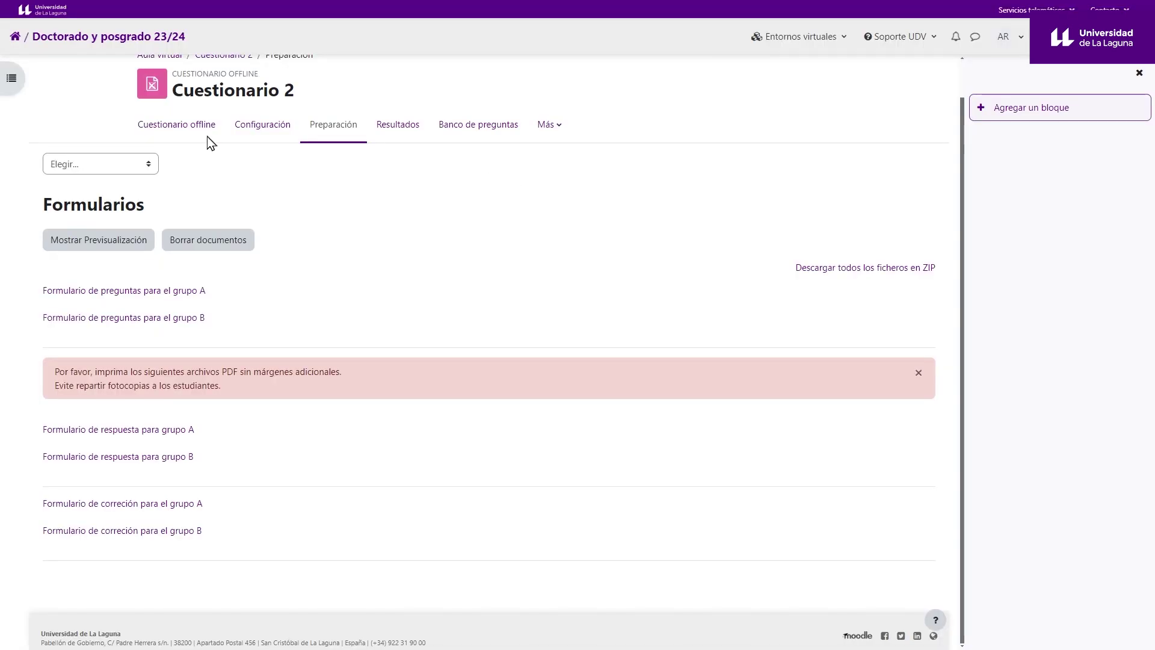
- Check the question list of Grupo A from the quiz overview, and return to the overview
left_click(185, 128)
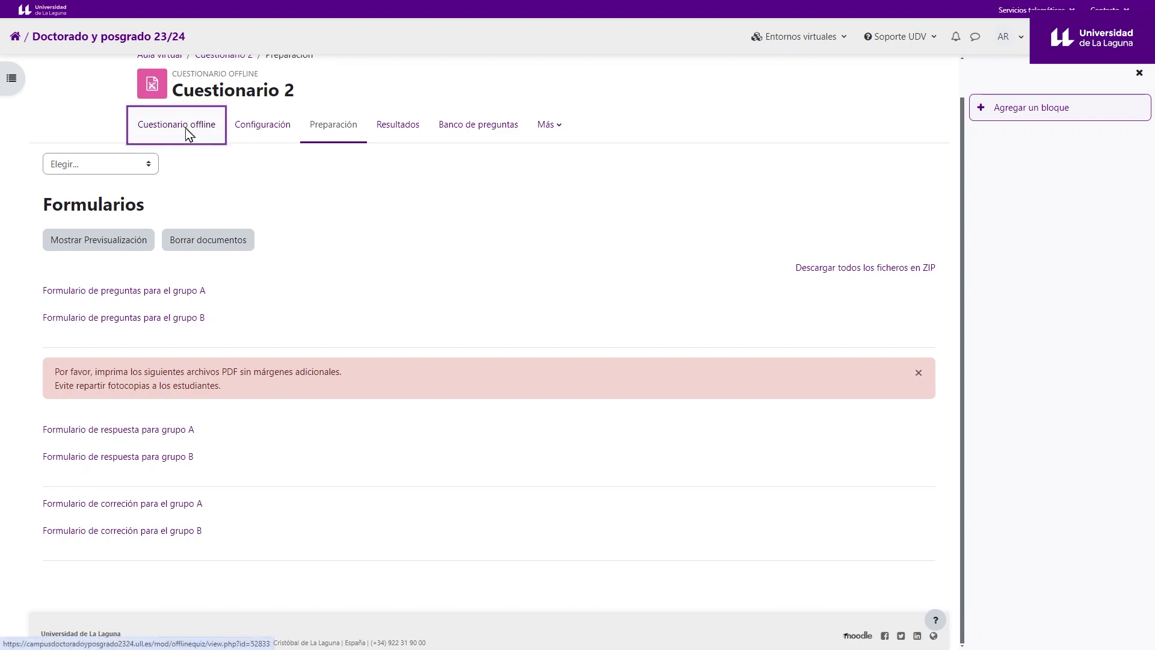
left_click(233, 238)
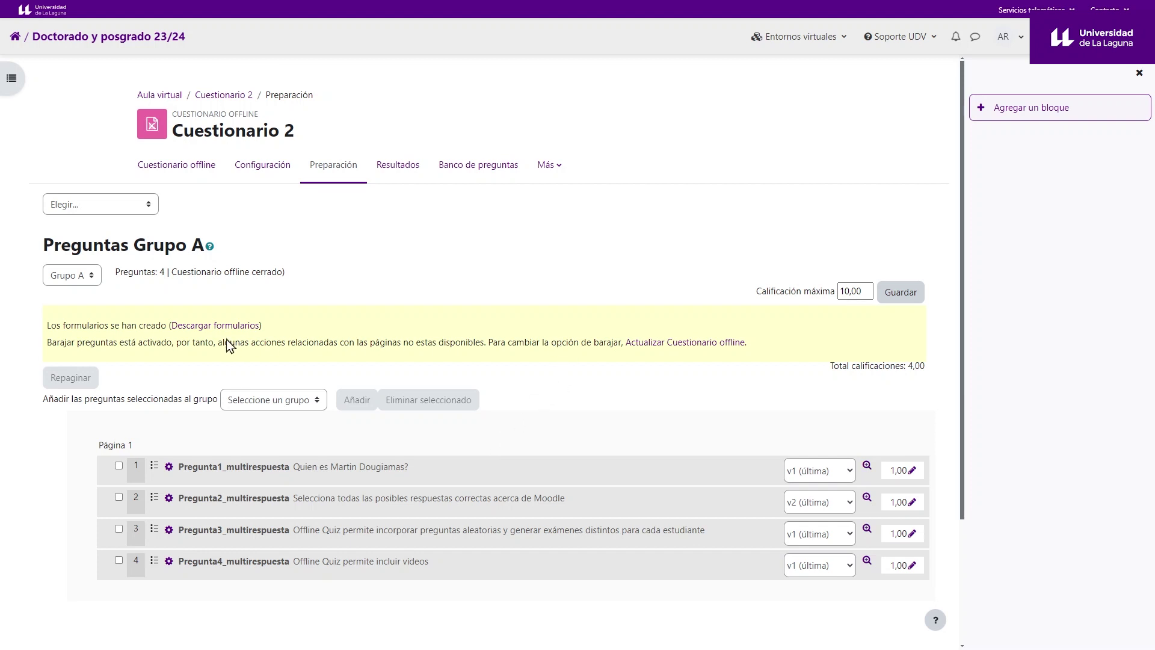
left_click(176, 164)
- Open the quiz's configuration and examine its General settings, including the number of groups and the question and option shuffling
left_click(279, 171)
scroll(334, 361, "down", 3)
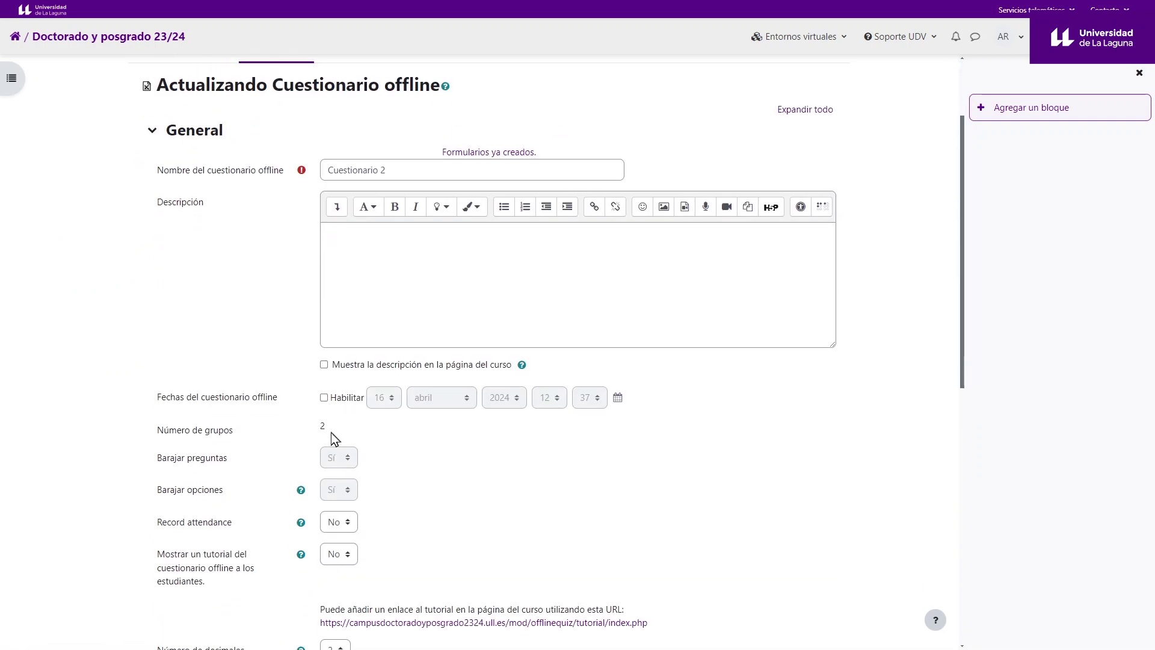
scroll(344, 363, "down", 5)
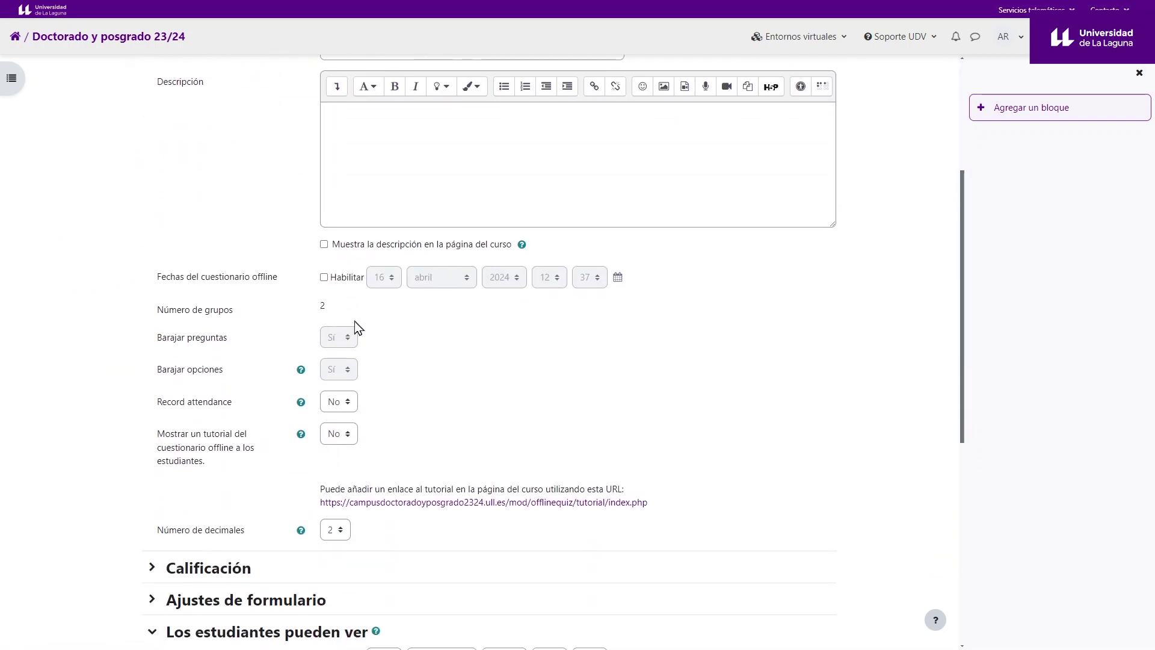
scroll(356, 319, "up", 5)
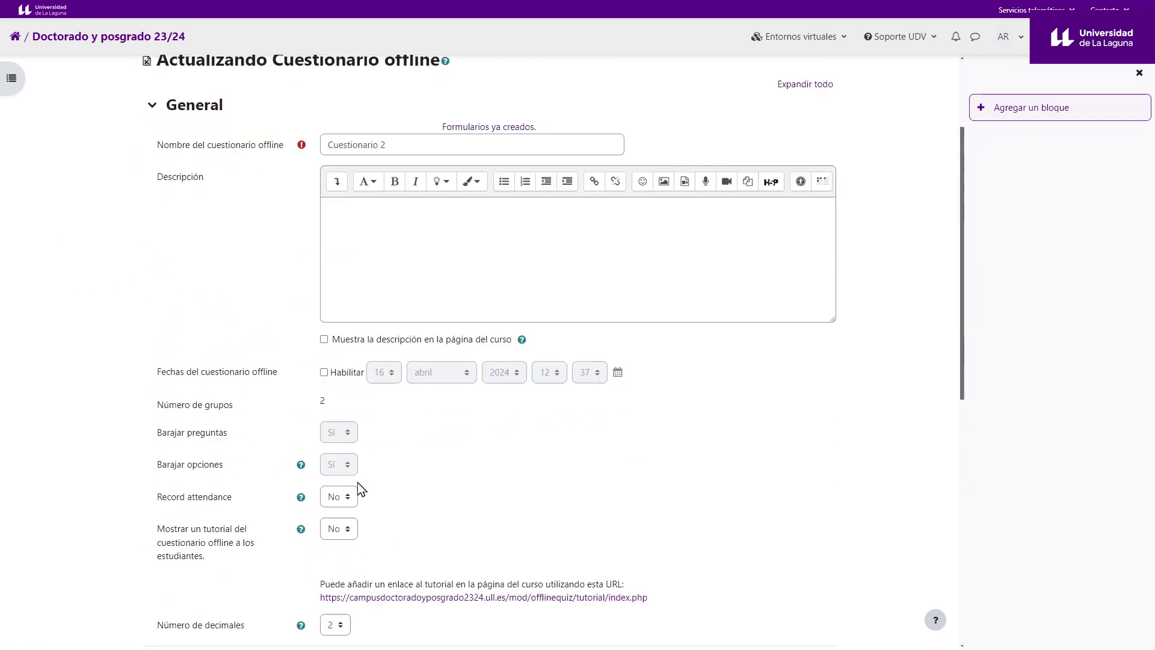
scroll(358, 481, "up", 2)
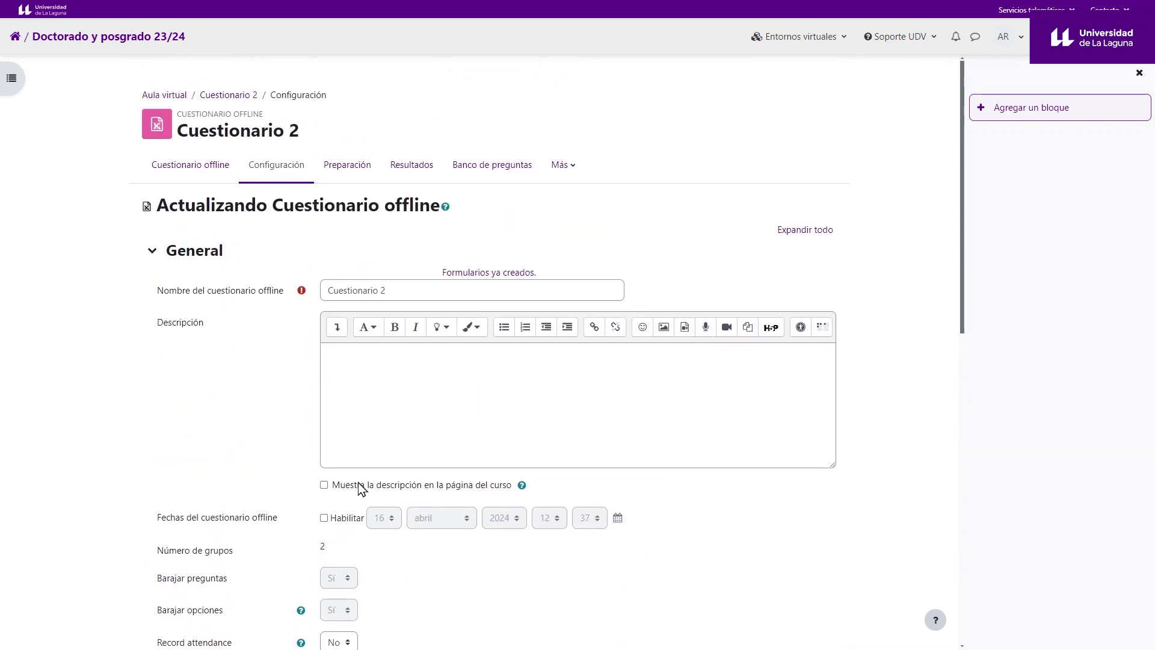
- Return to the quiz's Formularios page and delete the created form documents
left_click(216, 172)
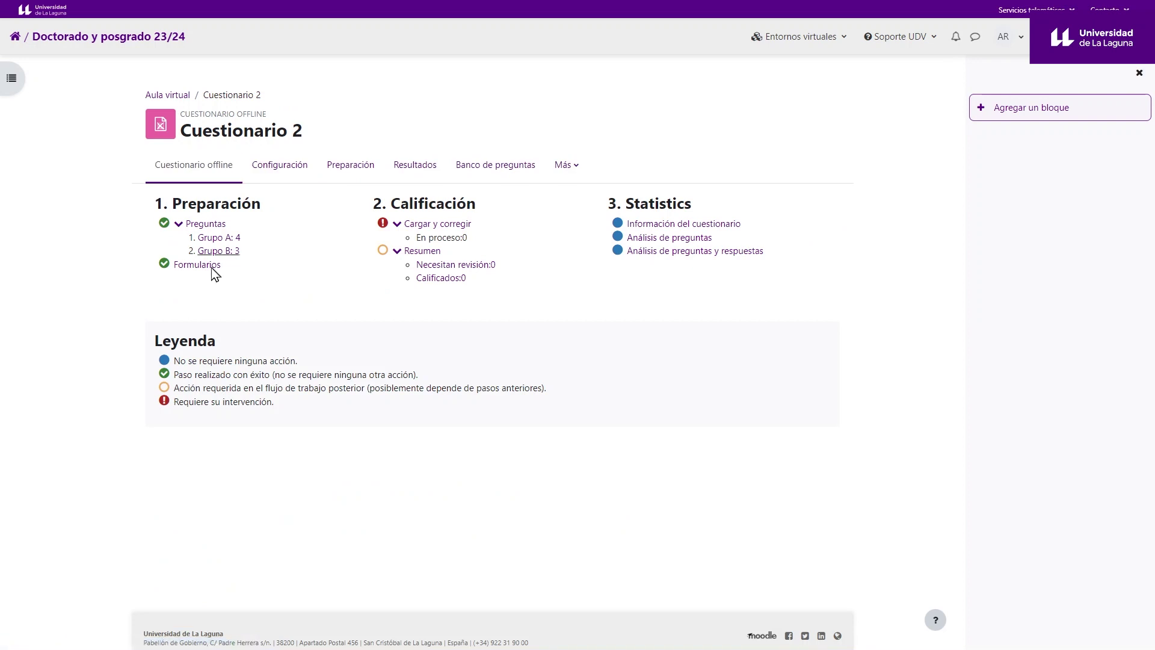
left_click(208, 268)
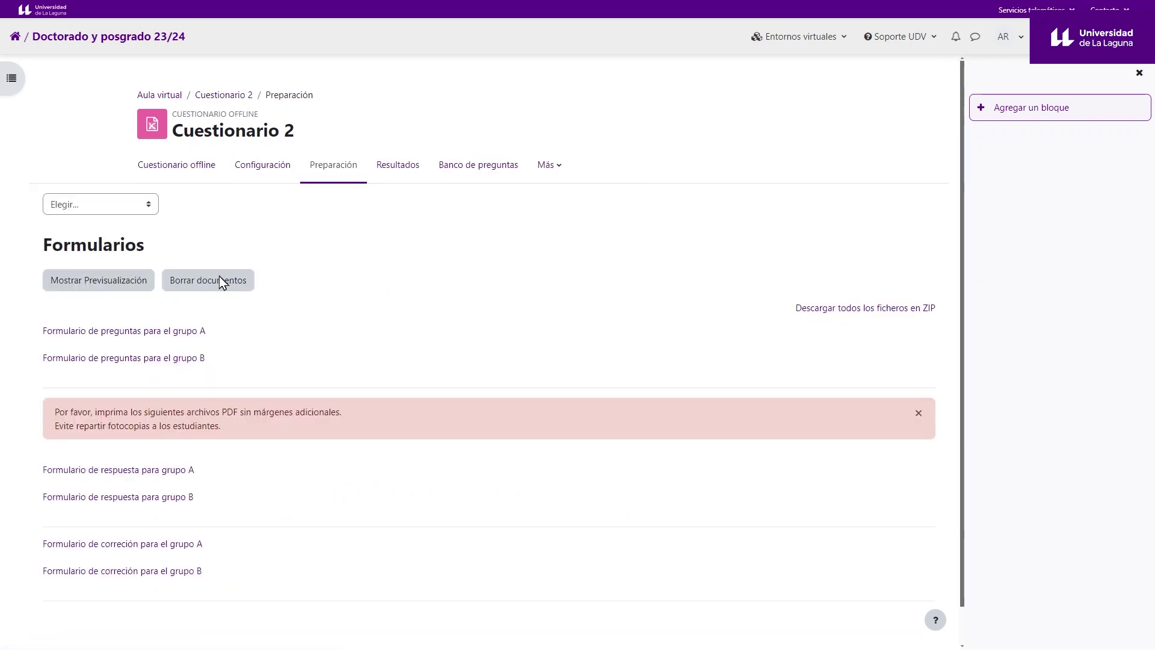
left_click(223, 280)
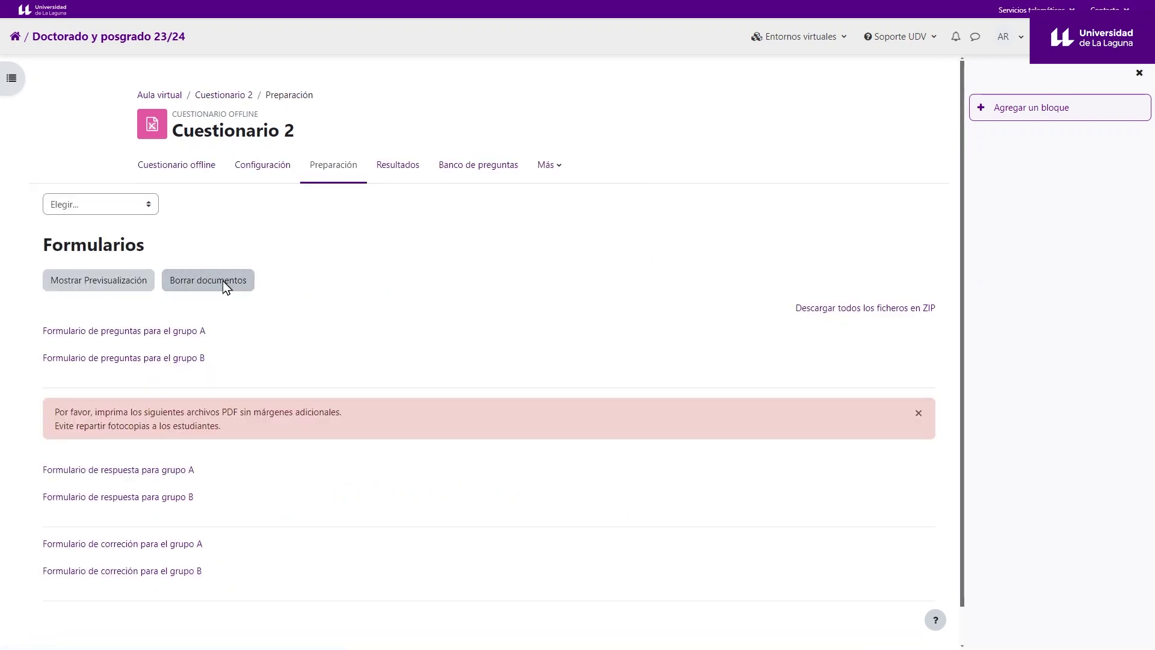